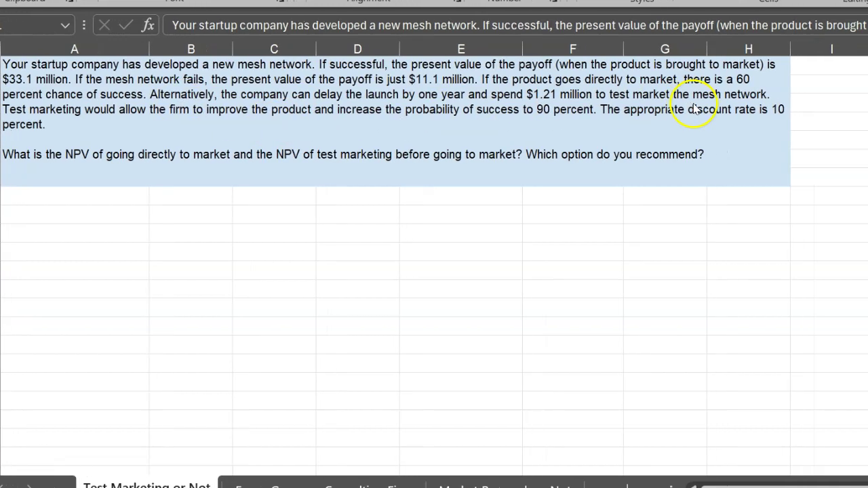
Sketch a two-branch decision tree below the problem text, labelling the upper branch 60% and the lower branch 40%.
{"action": "left_click", "coordinate": [411, 302]}
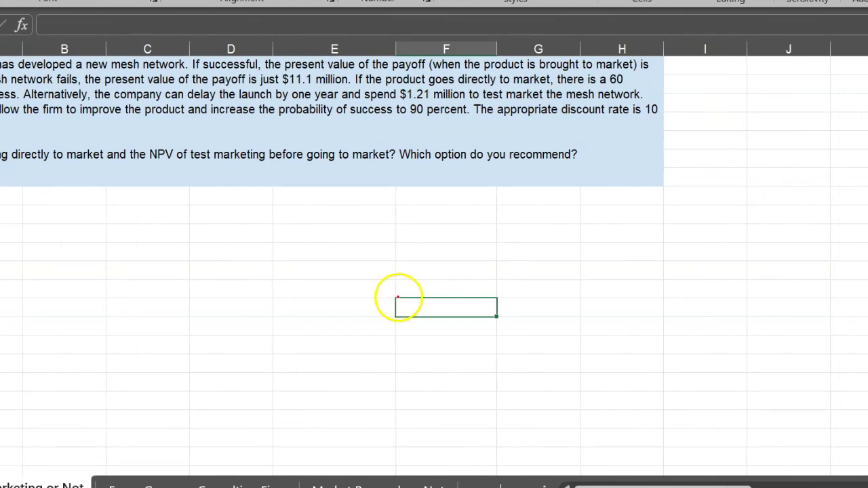
{"action": "left_click_drag", "start_coordinate": [400, 295], "coordinate": [463, 343]}
{"action": "mouse_move", "coordinate": [415, 251]}
{"action": "left_mouse_down"}
{"action": "mouse_move", "coordinate": [412, 266]}
{"action": "mouse_move", "coordinate": [430, 232]}
{"action": "mouse_move", "coordinate": [437, 246]}
{"action": "left_mouse_up"}
{"action": "mouse_move", "coordinate": [410, 323]}
{"action": "left_mouse_down"}
{"action": "mouse_move", "coordinate": [411, 331]}
{"action": "mouse_move", "coordinate": [430, 332]}
{"action": "mouse_move", "coordinate": [431, 360]}
{"action": "left_mouse_up"}
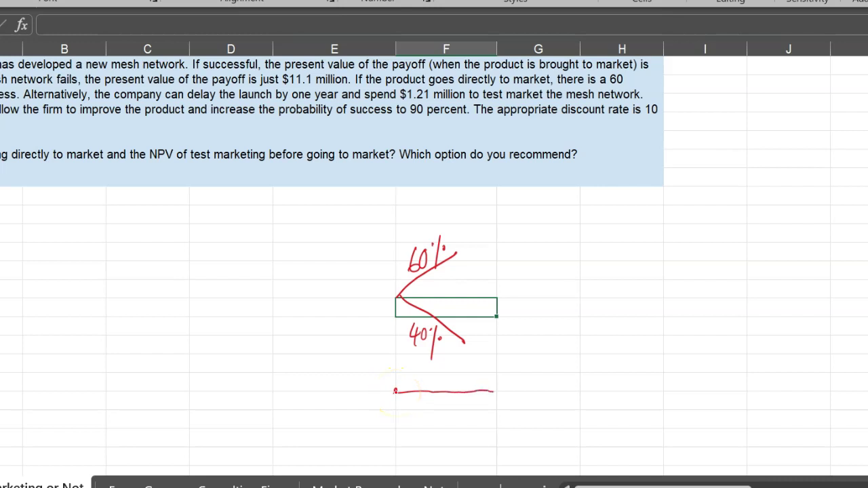
Label the ends of the hand-drawn timeline 0 and 1, and write the $1.21m cost at time 0.
{"action": "left_click_drag", "start_coordinate": [396, 405], "coordinate": [394, 407]}
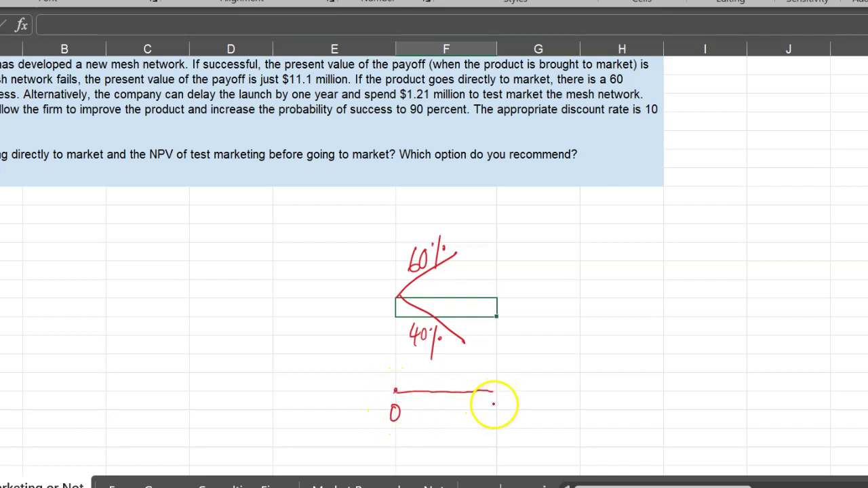
{"action": "left_click_drag", "start_coordinate": [493, 405], "coordinate": [492, 419]}
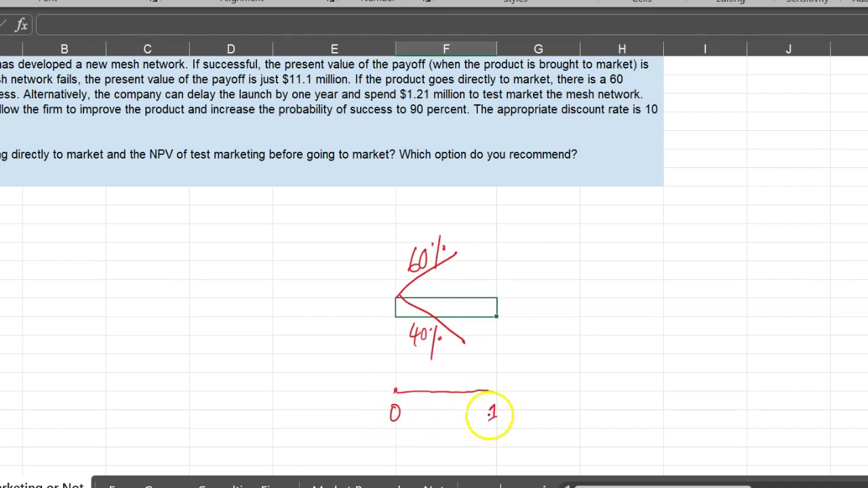
{"action": "mouse_move", "coordinate": [356, 378]}
{"action": "left_mouse_down"}
{"action": "mouse_move", "coordinate": [353, 397]}
{"action": "mouse_move", "coordinate": [362, 388]}
{"action": "left_mouse_up"}
{"action": "left_click", "coordinate": [370, 380]}
{"action": "left_click_drag", "start_coordinate": [374, 372], "coordinate": [380, 387]}
{"action": "mouse_move", "coordinate": [387, 366]}
{"action": "left_mouse_down"}
{"action": "mouse_move", "coordinate": [387, 386]}
{"action": "mouse_move", "coordinate": [399, 370]}
{"action": "mouse_move", "coordinate": [409, 384]}
{"action": "left_mouse_up"}
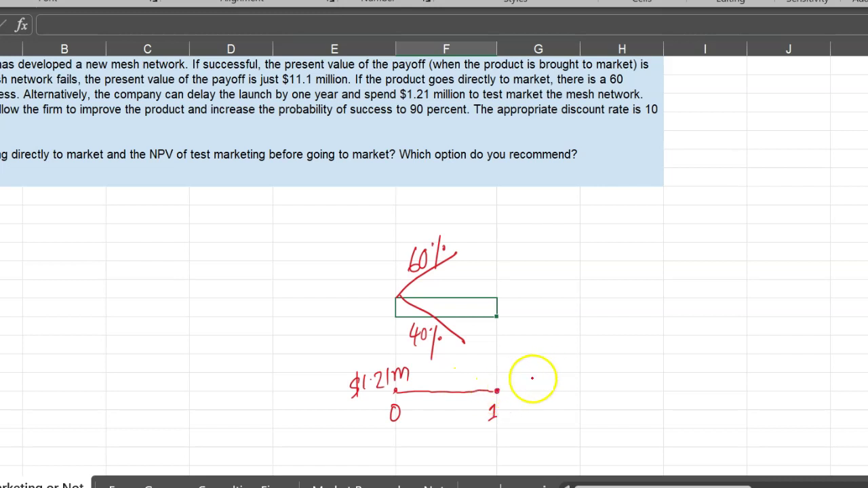
Draw two branches from time 1 on the sketched timeline, labelled 90% above and 10% below.
{"action": "mouse_move", "coordinate": [525, 366]}
{"action": "left_mouse_down"}
{"action": "mouse_move", "coordinate": [497, 391]}
{"action": "mouse_move", "coordinate": [553, 335]}
{"action": "left_mouse_up"}
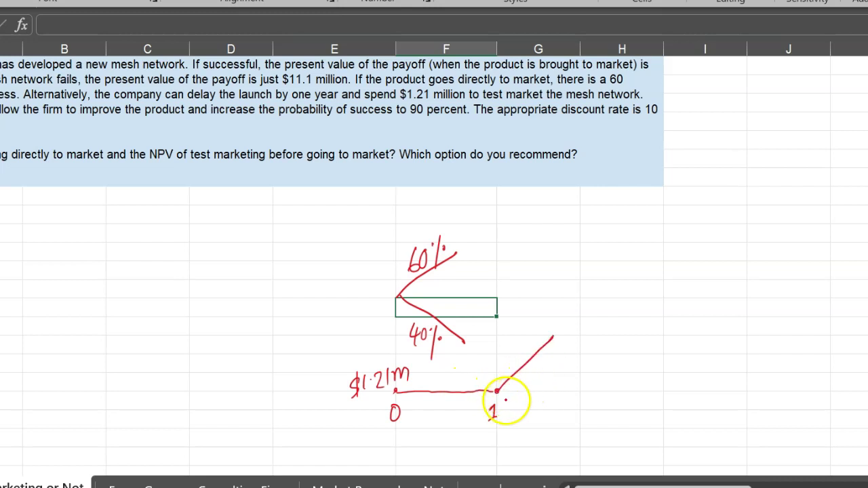
{"action": "left_click_drag", "start_coordinate": [496, 391], "coordinate": [555, 428]}
{"action": "mouse_move", "coordinate": [507, 342]}
{"action": "left_mouse_down"}
{"action": "mouse_move", "coordinate": [509, 350]}
{"action": "mouse_move", "coordinate": [527, 341]}
{"action": "left_mouse_up"}
{"action": "mouse_move", "coordinate": [510, 416]}
{"action": "left_mouse_down"}
{"action": "mouse_move", "coordinate": [524, 437]}
{"action": "mouse_move", "coordinate": [530, 423]}
{"action": "left_mouse_up"}
{"action": "left_click", "coordinate": [532, 427]}
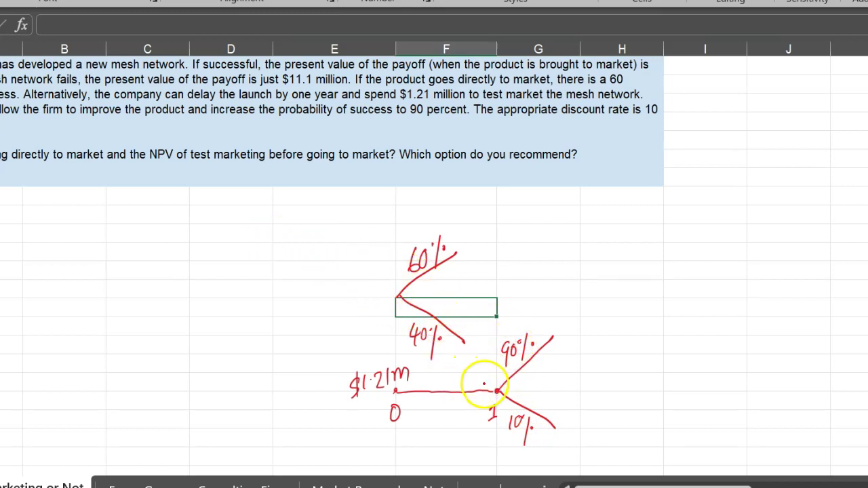
Mark the start of the 60%/40% tree with an arrow and emphasise the time 1 node on the timeline.
{"action": "mouse_move", "coordinate": [372, 298]}
{"action": "left_mouse_down"}
{"action": "mouse_move", "coordinate": [388, 299]}
{"action": "mouse_move", "coordinate": [381, 308]}
{"action": "left_mouse_up"}
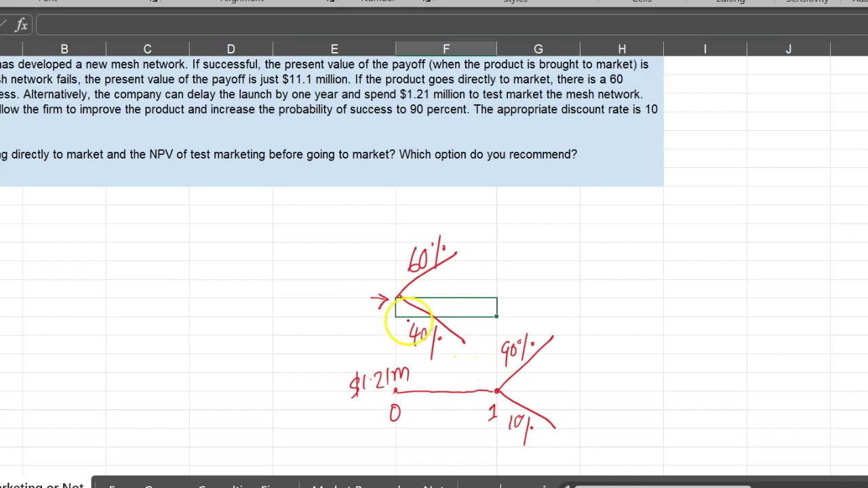
{"action": "left_click", "coordinate": [496, 391]}
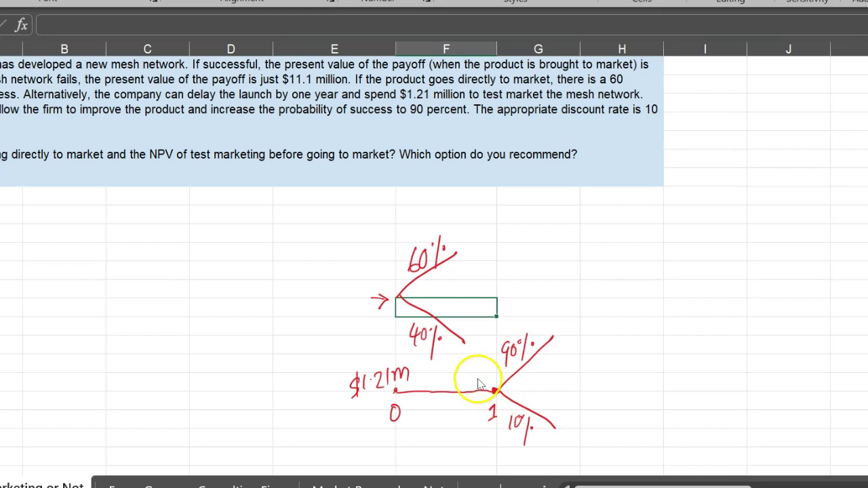
{"action": "left_click_drag", "start_coordinate": [465, 366], "coordinate": [489, 382]}
{"action": "left_click", "coordinate": [416, 377]}
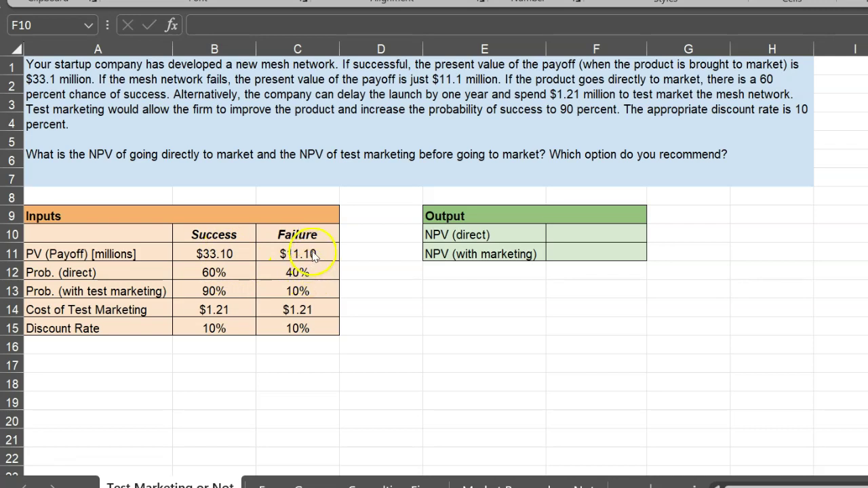
Calculate NPV (direct) in F10 with SUMPRODUCT of the payoffs B11:C11 and the direct probabilities B12:C12.
{"action": "left_click", "coordinate": [549, 232]}
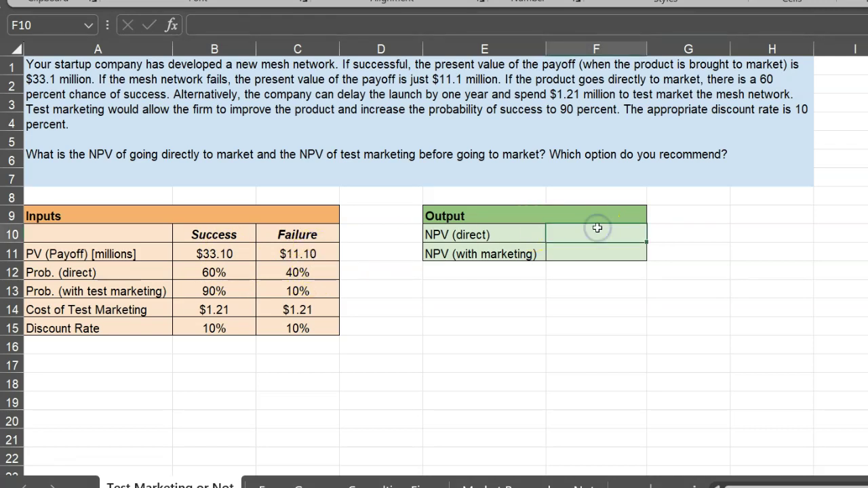
{"action": "type", "text": "=sumproduc"}
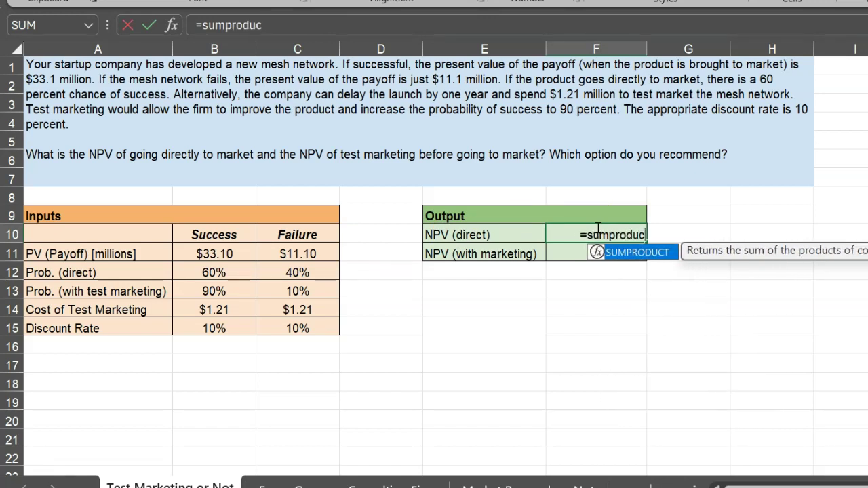
{"action": "type", "text": "t("}
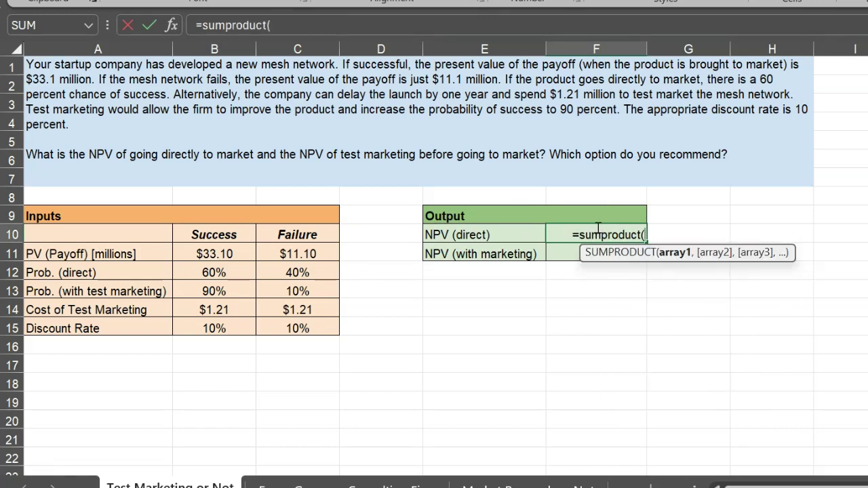
{"action": "left_click_drag", "start_coordinate": [217, 250], "coordinate": [283, 252]}
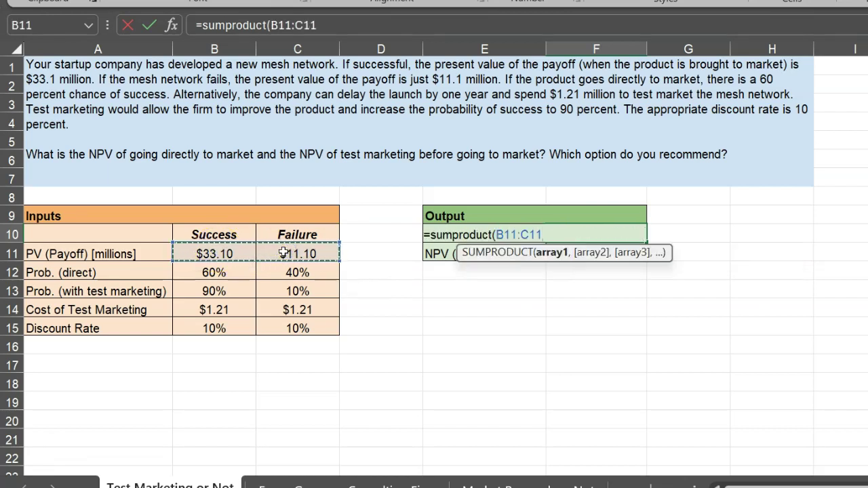
{"action": "type", "text": ","}
{"action": "left_click", "coordinate": [206, 274]}
{"action": "left_click_drag", "start_coordinate": [229, 273], "coordinate": [291, 275]}
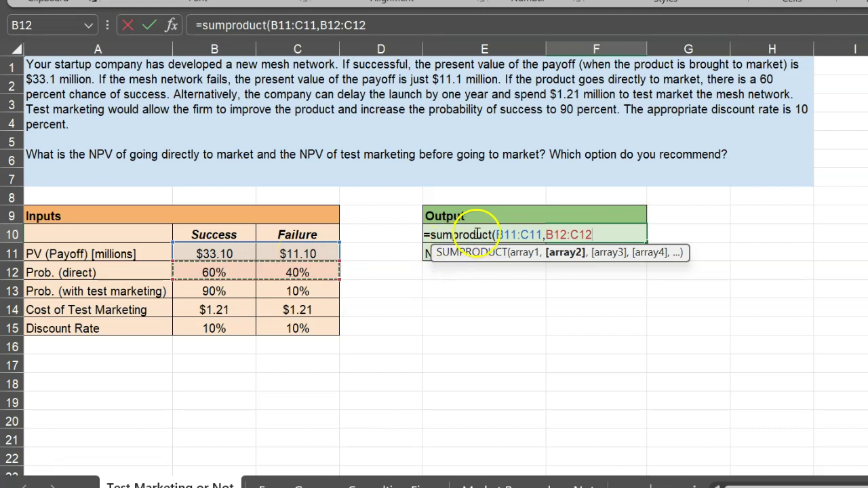
{"action": "key", "text": "Return"}
Calculate the expected payoff with test marketing in F13 using =sumproduct(B11:C11,B13:C13).
{"action": "key", "text": "Return"}
{"action": "key", "text": "Return"}
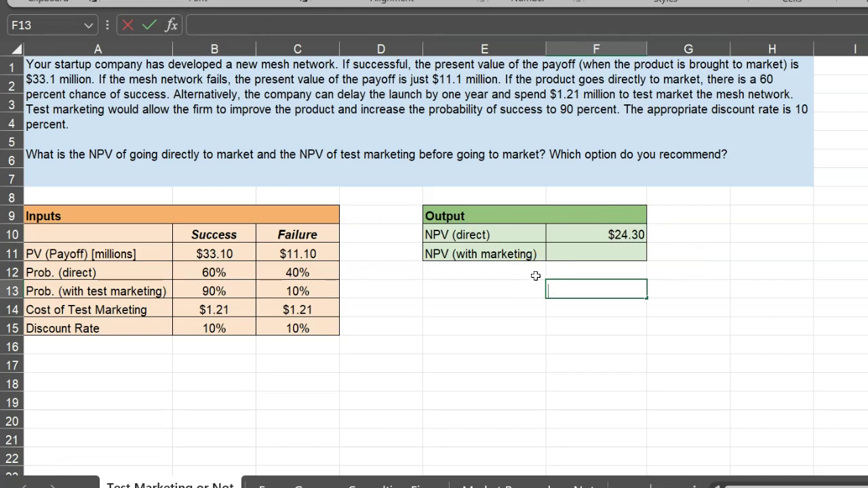
{"action": "type", "text": "=sumproduct"}
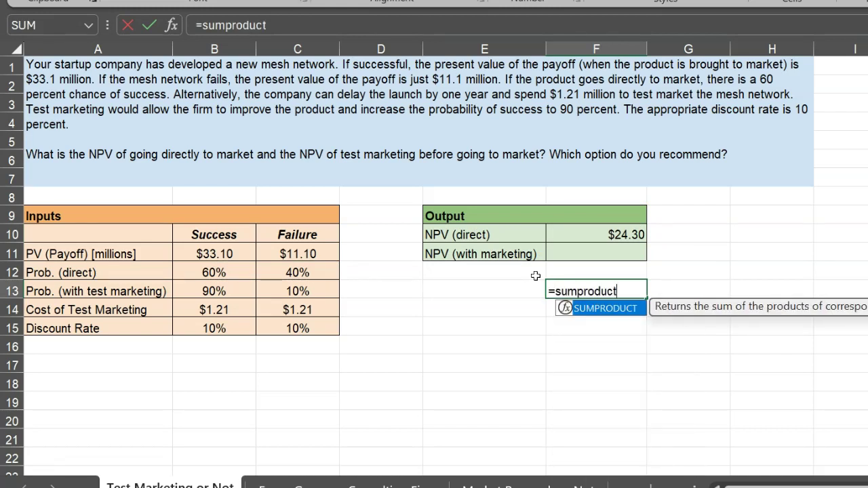
{"action": "type", "text": "("}
{"action": "left_click_drag", "start_coordinate": [214, 253], "coordinate": [268, 253]}
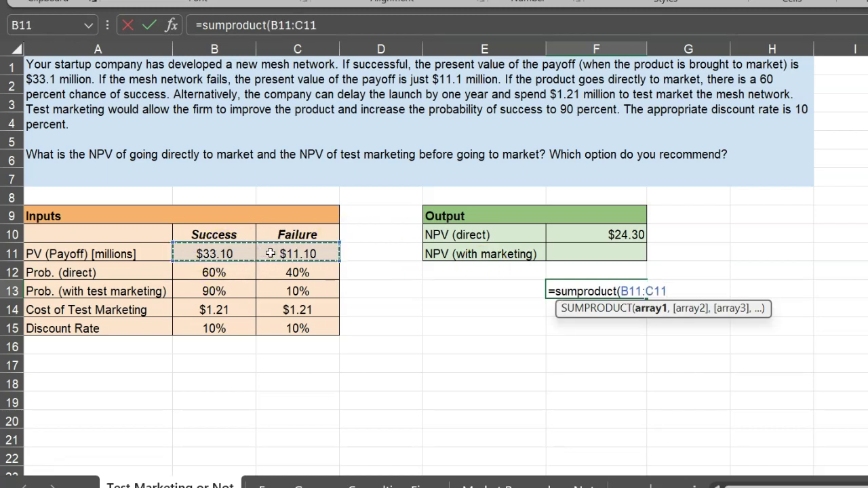
{"action": "type", "text": ","}
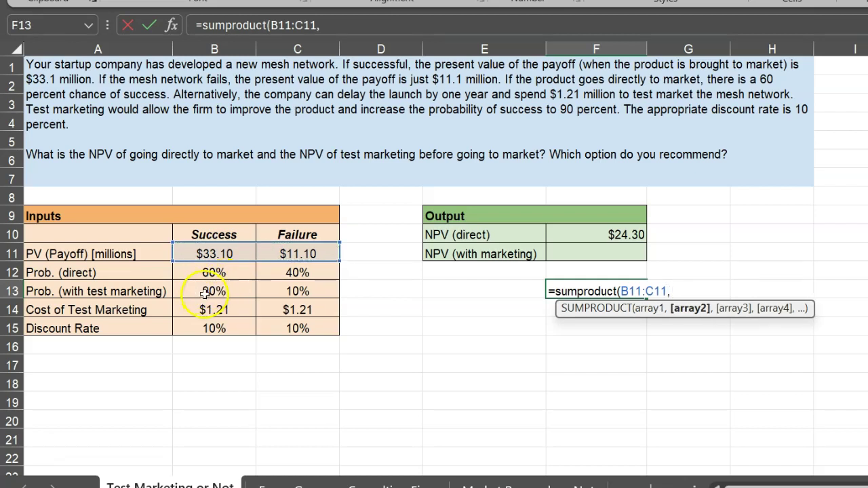
{"action": "left_click_drag", "start_coordinate": [205, 293], "coordinate": [307, 299]}
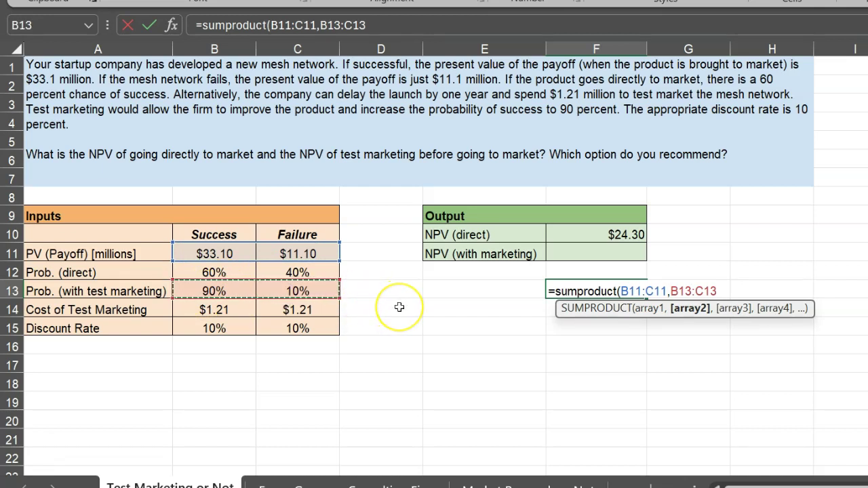
{"action": "type", "text": ")"}
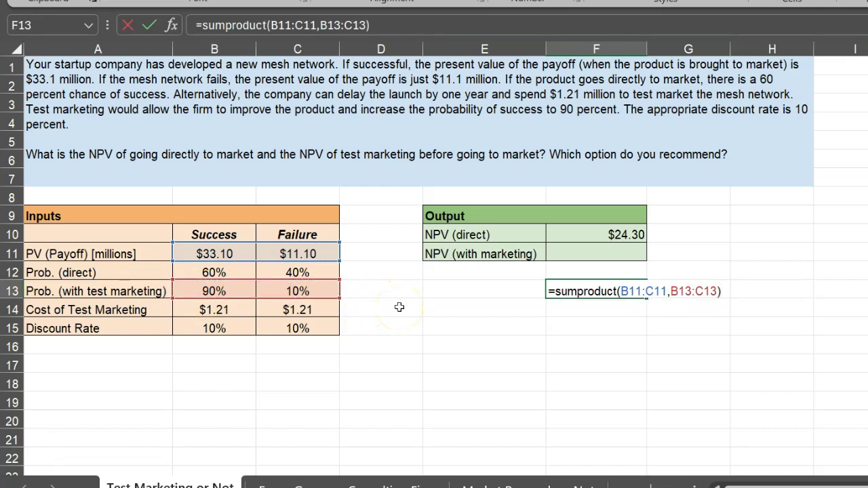
{"action": "key", "text": "Return"}
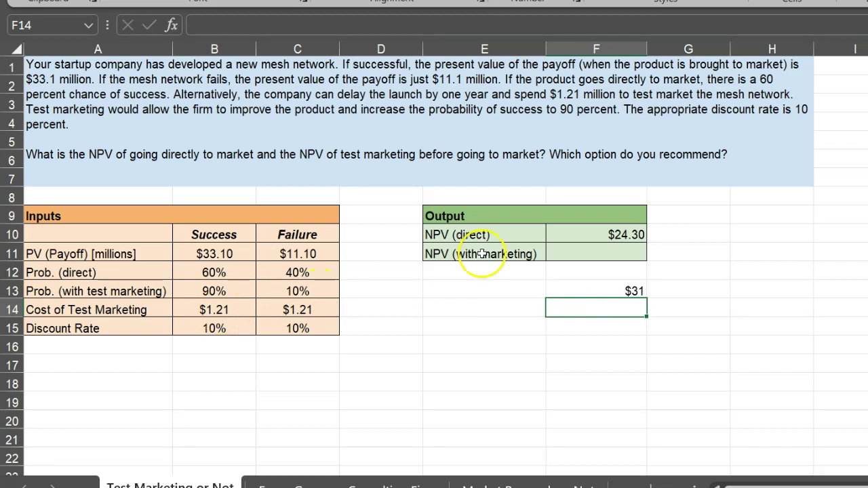
In the NPV (with marketing) cell F11, build the one-year present value of the expected payoff as =pv(B15,1,,-F13).
{"action": "left_click", "coordinate": [607, 255]}
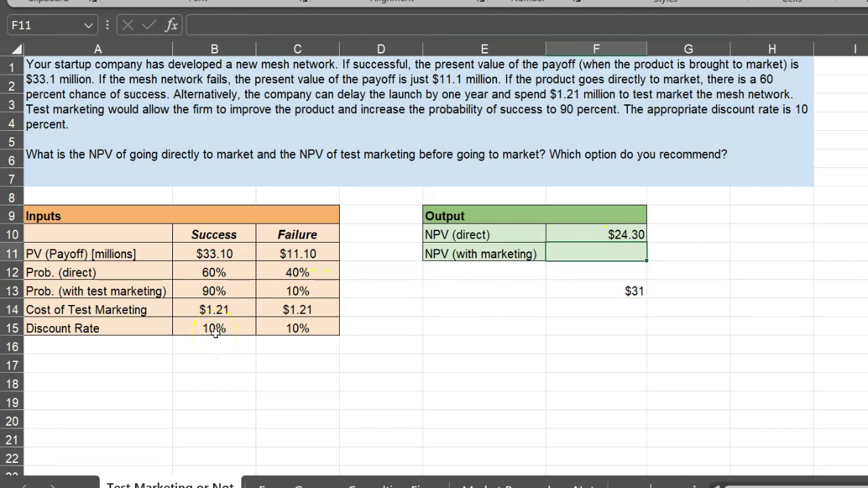
{"action": "type", "text": "=pv"}
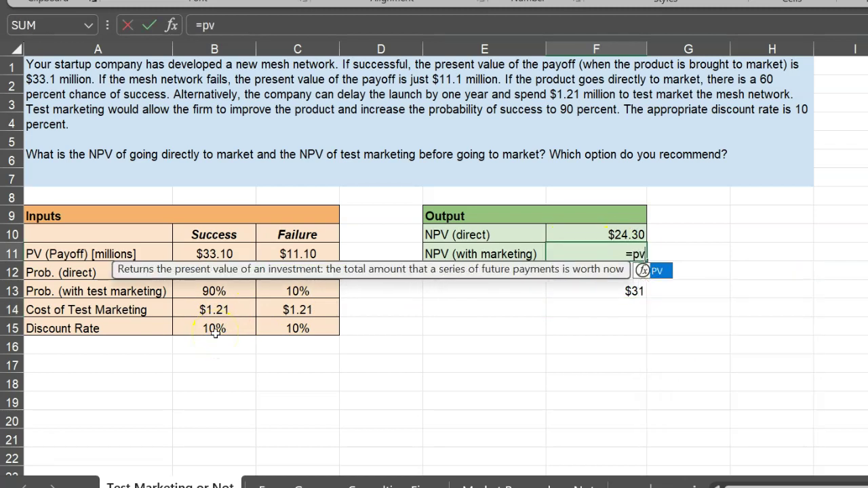
{"action": "type", "text": "("}
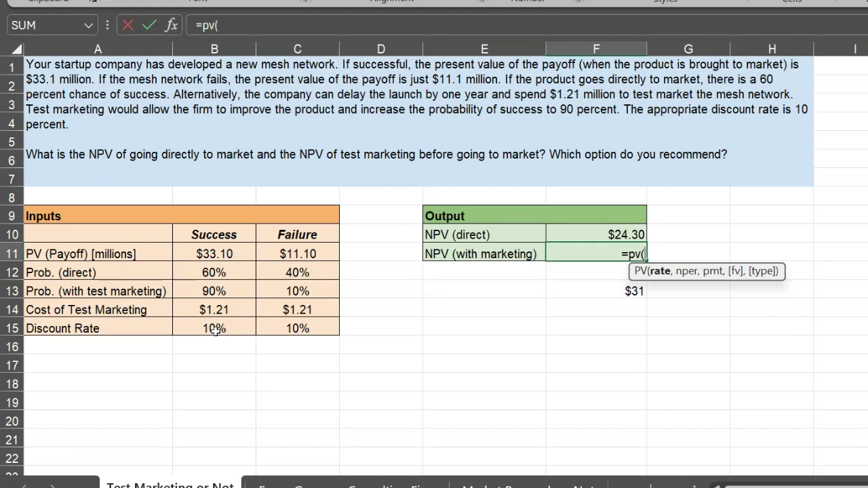
{"action": "left_click", "coordinate": [214, 329]}
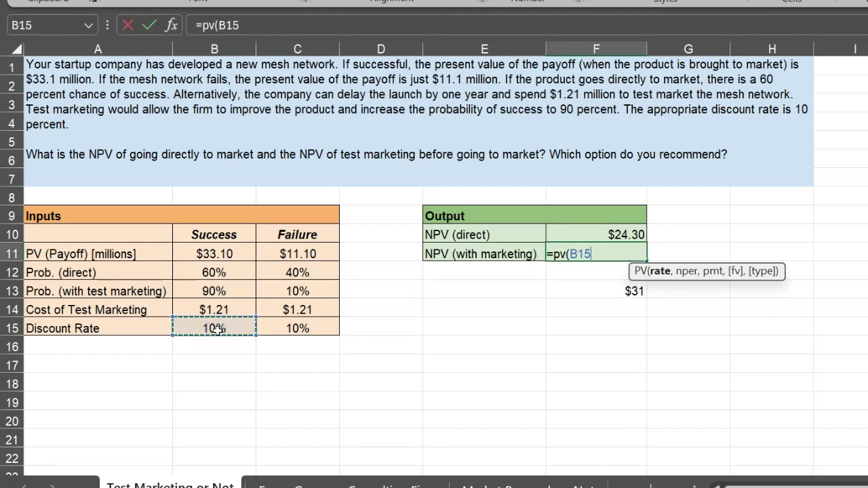
{"action": "type", "text": ","}
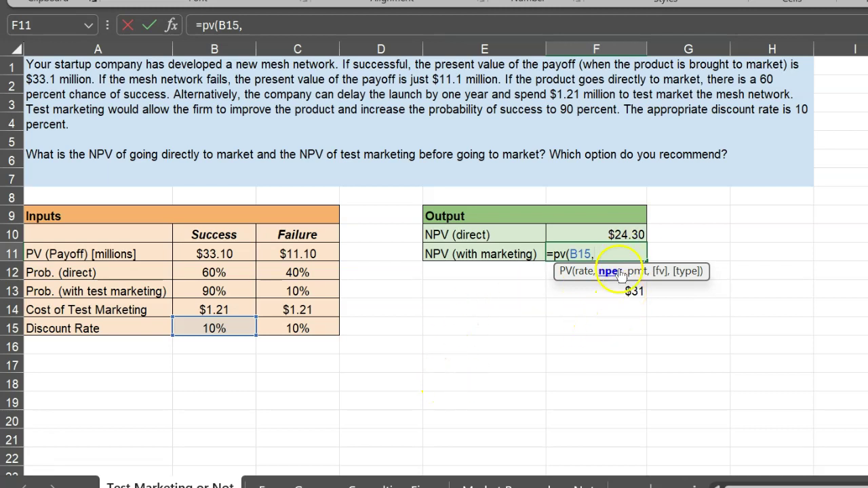
{"action": "type", "text": "1"}
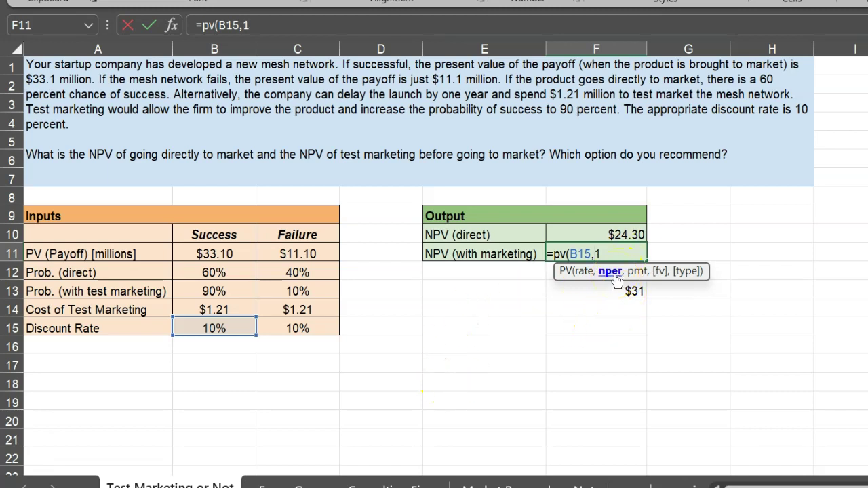
{"action": "type", "text": ","}
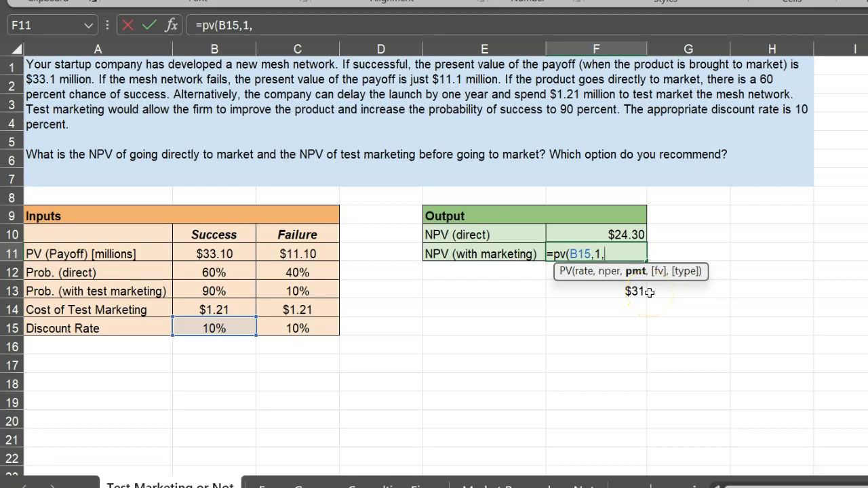
{"action": "type", "text": ","}
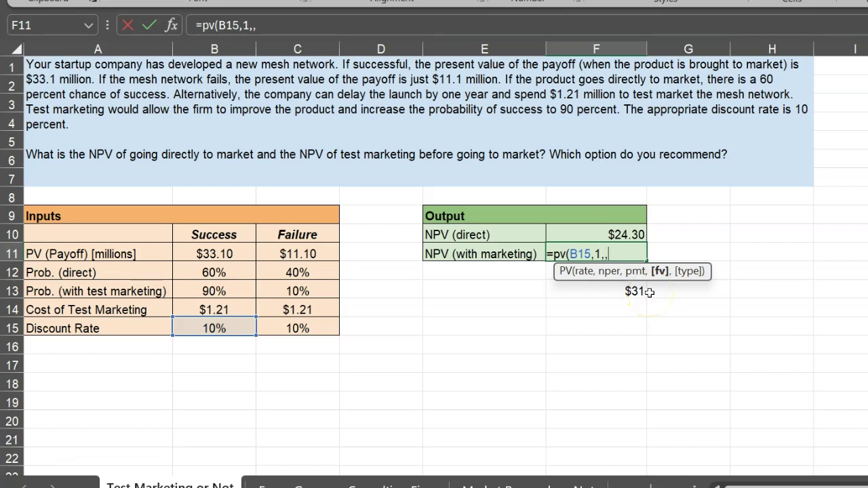
{"action": "left_click", "coordinate": [634, 291]}
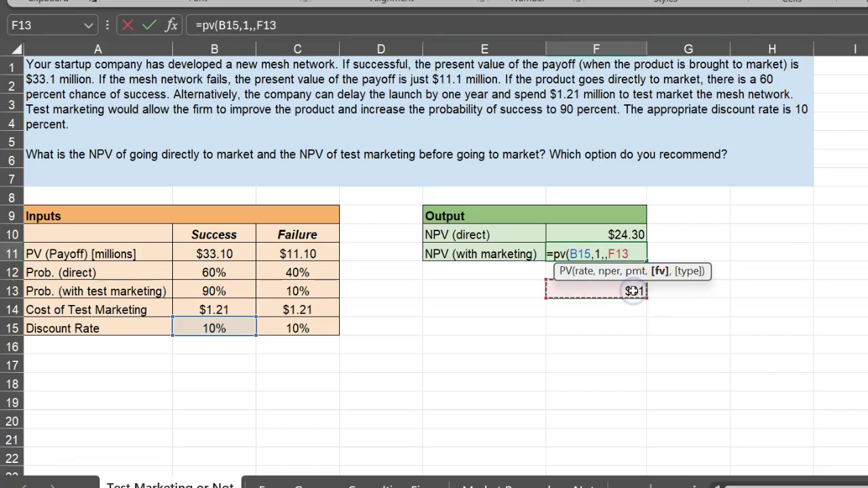
{"action": "left_click", "coordinate": [609, 253]}
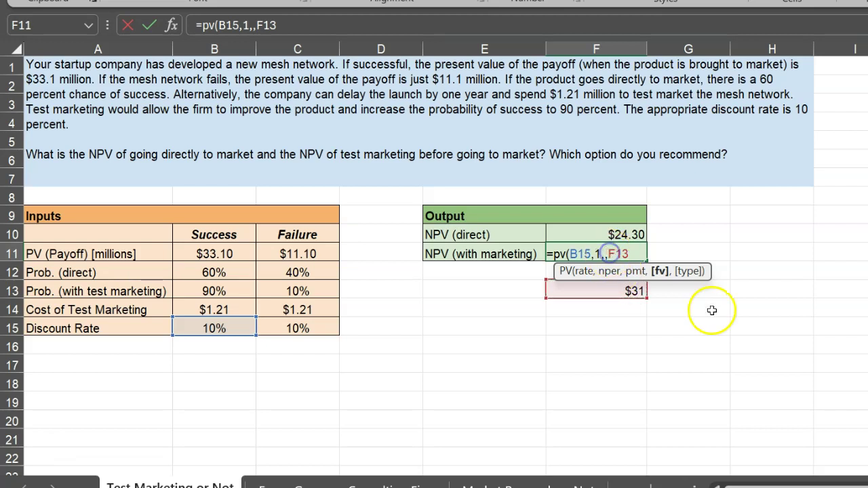
{"action": "type", "text": "-F13"}
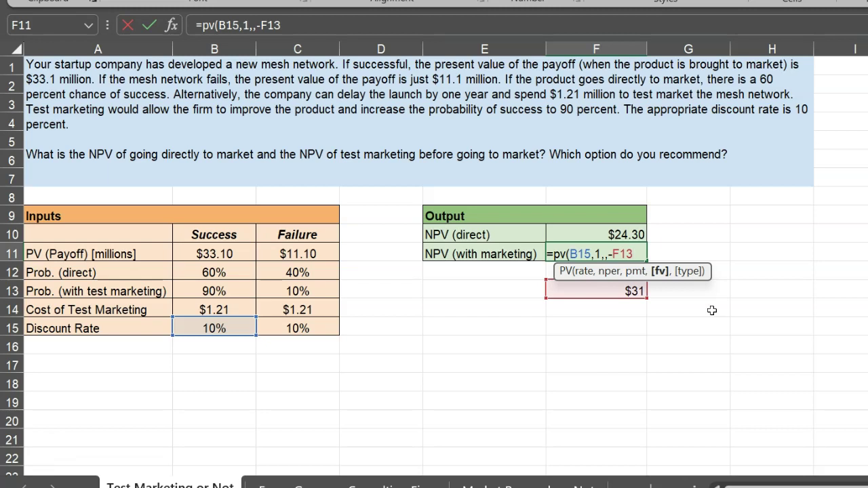
{"action": "type", "text": ")"}
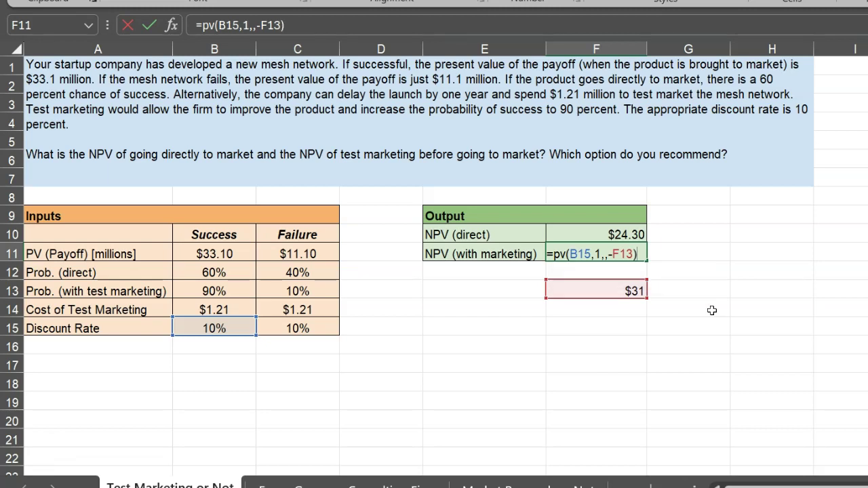
Subtract the test marketing cost in B14 from the NPV (with marketing) formula, completing F11 as =pv(B15,1,,-F13)-B14.
{"action": "left_click", "coordinate": [681, 315]}
{"action": "type", "text": "-"}
{"action": "left_click", "coordinate": [228, 310]}
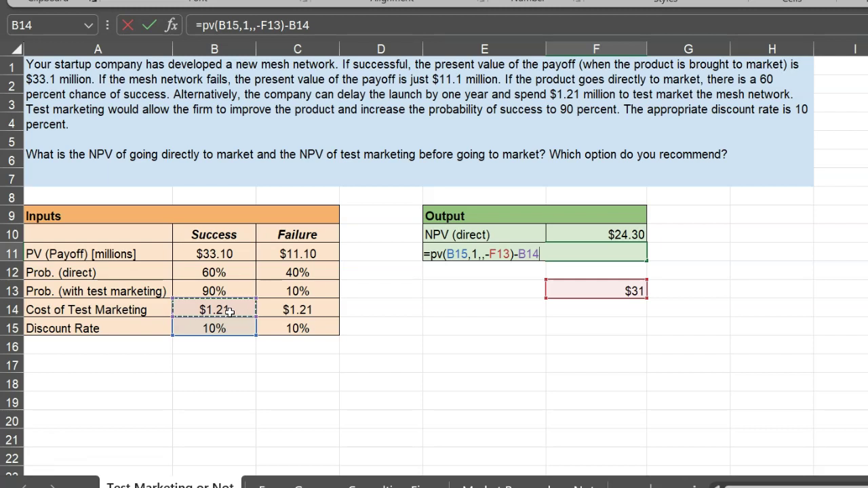
{"action": "key", "text": "Return"}
{"action": "key", "text": "Down"}
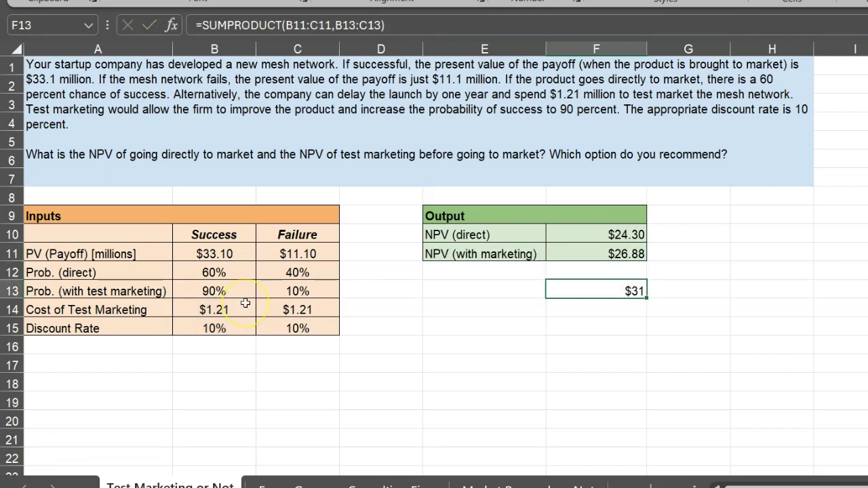
Compare the direct and with-marketing NPVs, and enter "Recommendation: DO the test marketing!" in A17.
{"action": "left_click", "coordinate": [617, 255]}
{"action": "key", "text": "Up"}
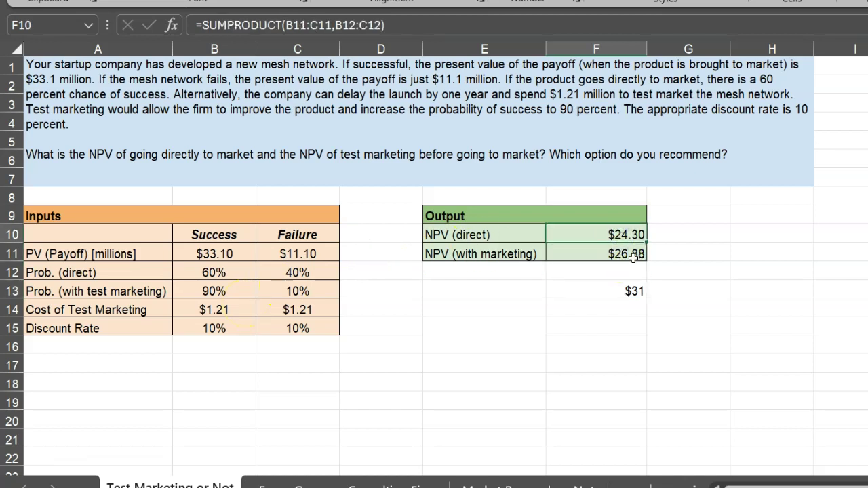
{"action": "left_click", "coordinate": [627, 254]}
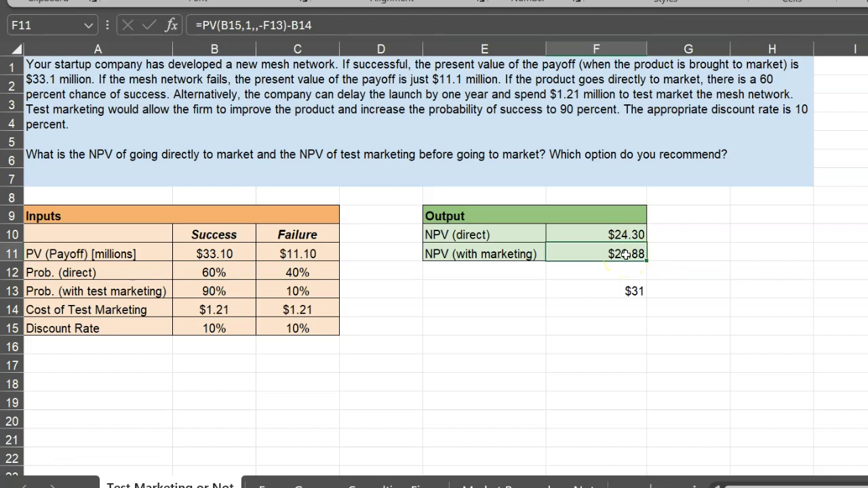
{"action": "left_click", "coordinate": [68, 364]}
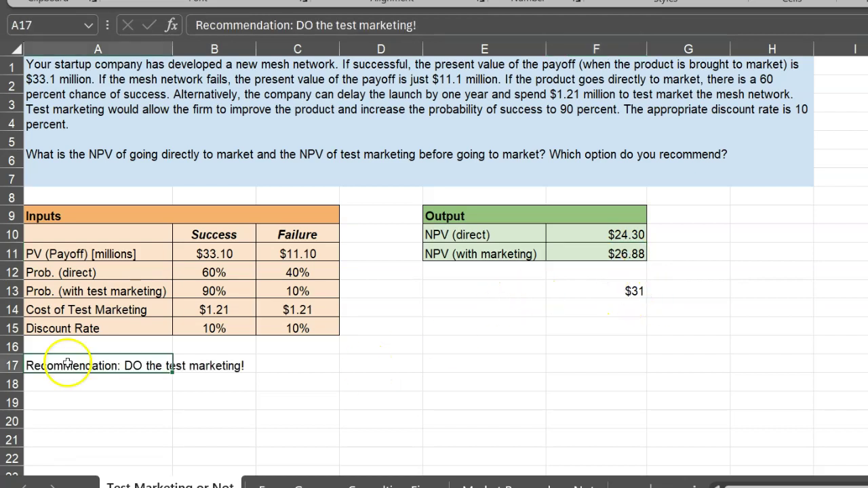
{"action": "key", "text": "shift+Right"}
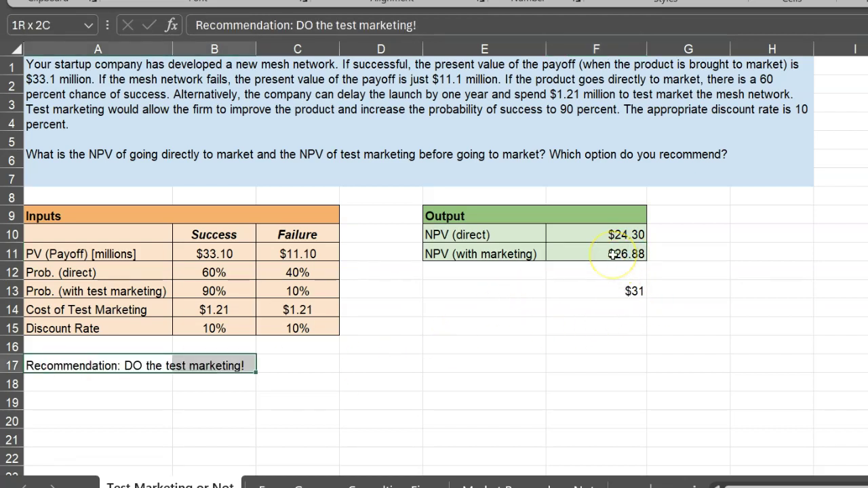
{"action": "left_click", "coordinate": [532, 347]}
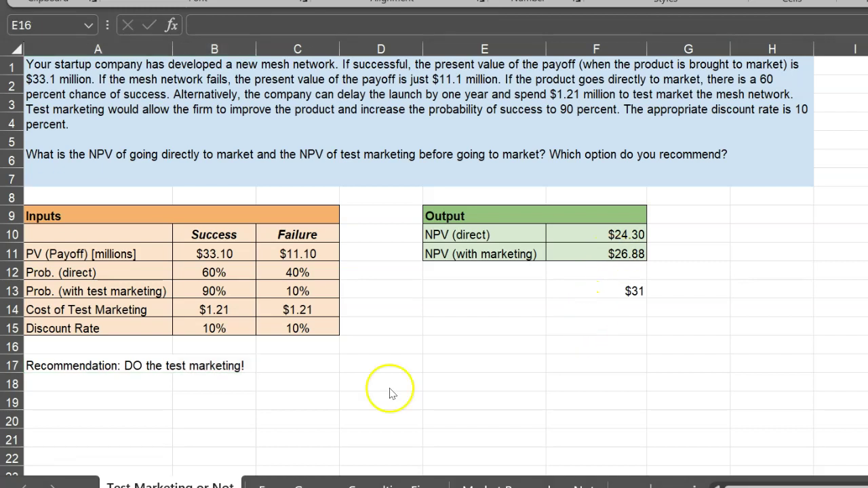
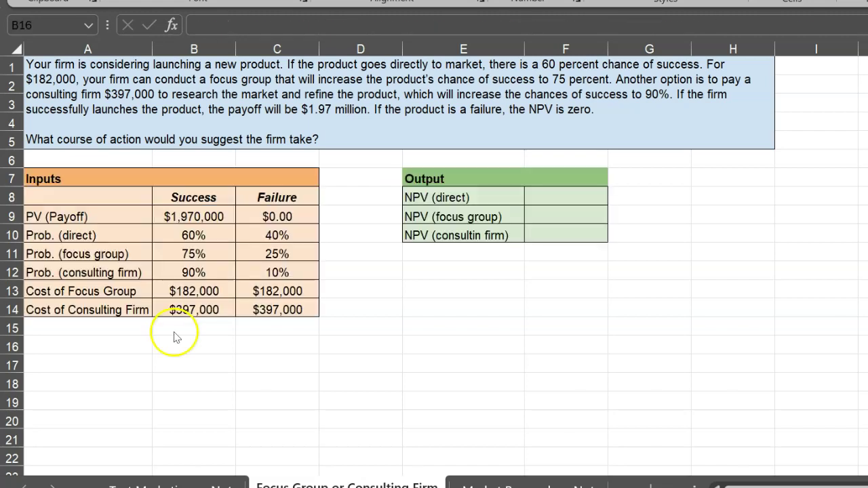
Review the focus group and consulting firm inputs: success payoff, success probability under each option, and the two research costs.
{"action": "left_click", "coordinate": [196, 217]}
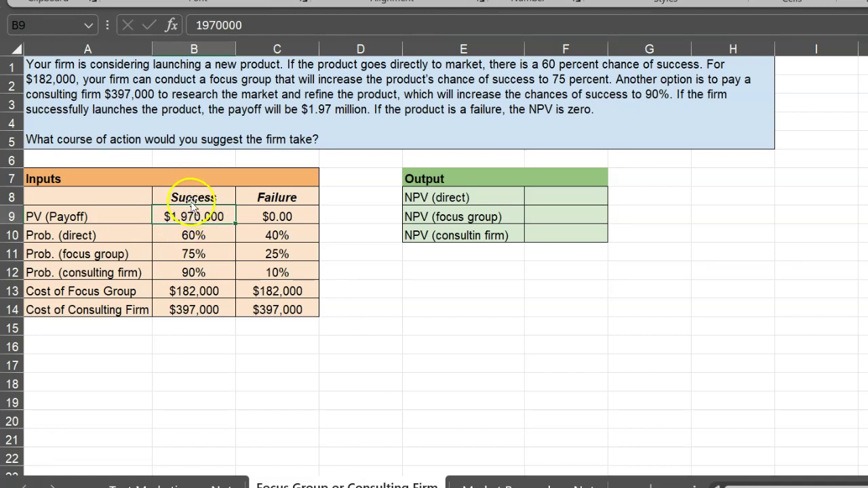
{"action": "left_click", "coordinate": [193, 197]}
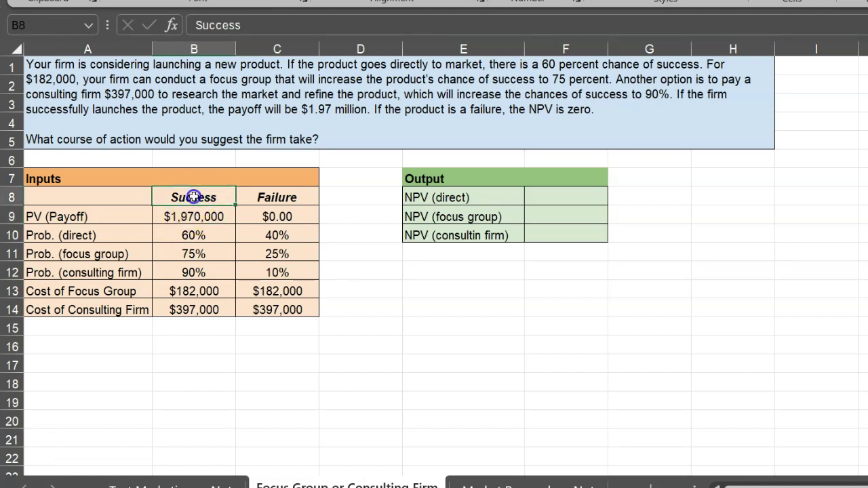
{"action": "left_click", "coordinate": [258, 198]}
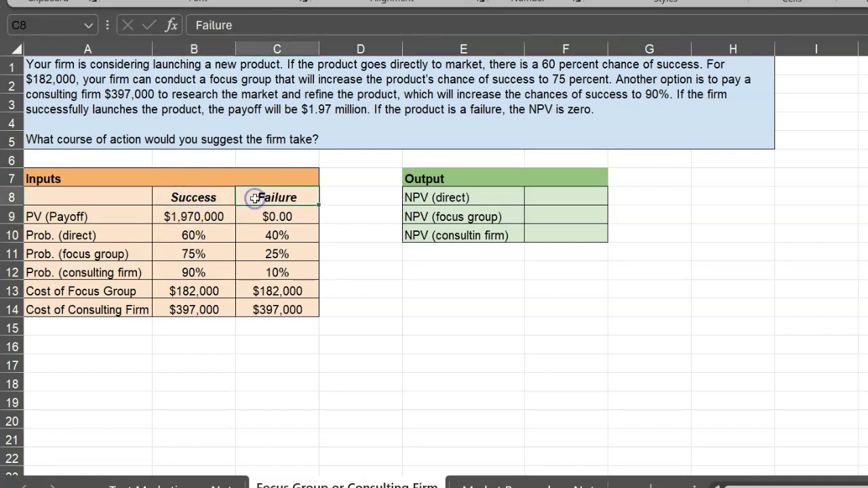
{"action": "left_click", "coordinate": [194, 238]}
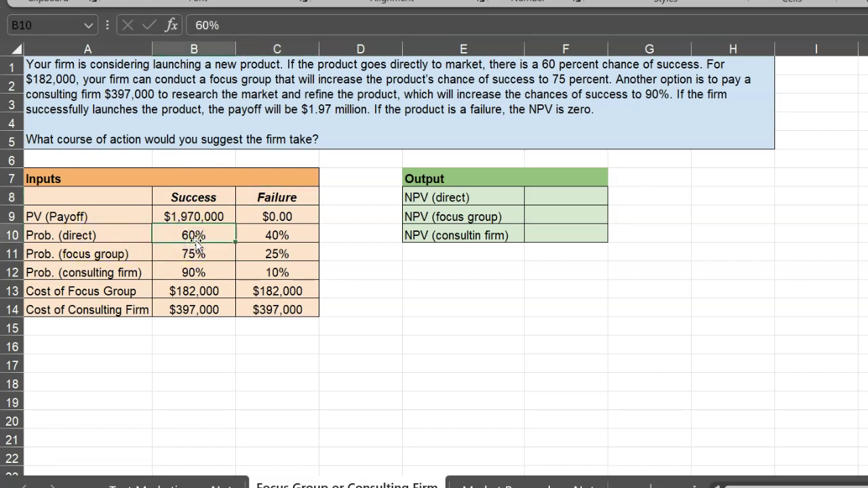
{"action": "left_click", "coordinate": [195, 253]}
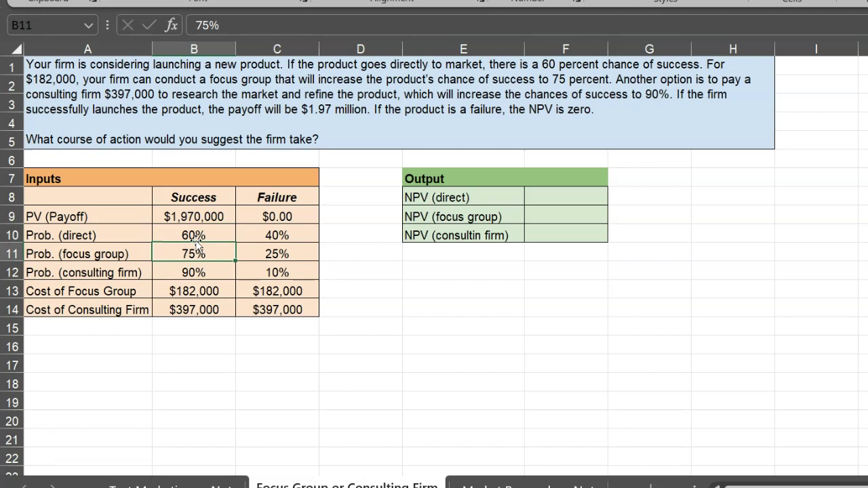
{"action": "left_click", "coordinate": [202, 272]}
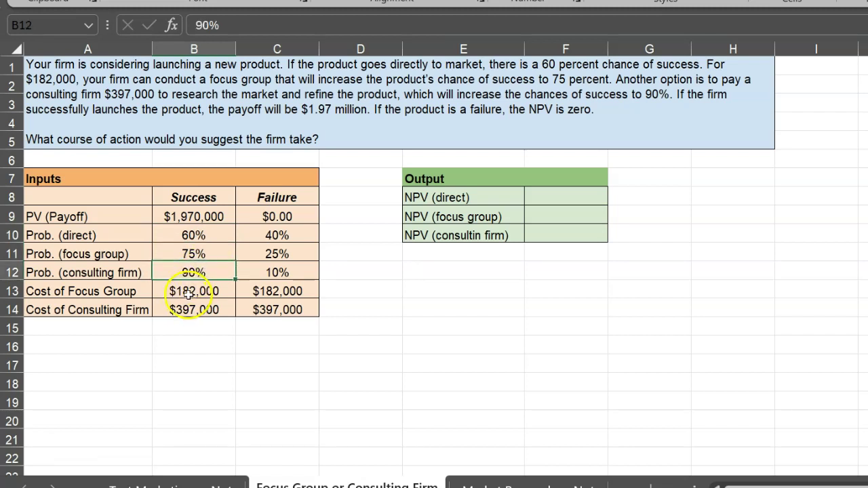
{"action": "left_click", "coordinate": [189, 293]}
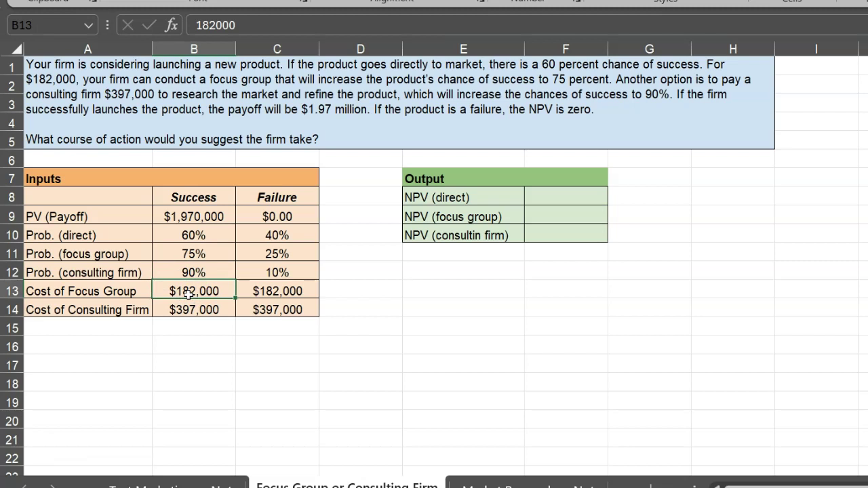
{"action": "key", "text": "Down"}
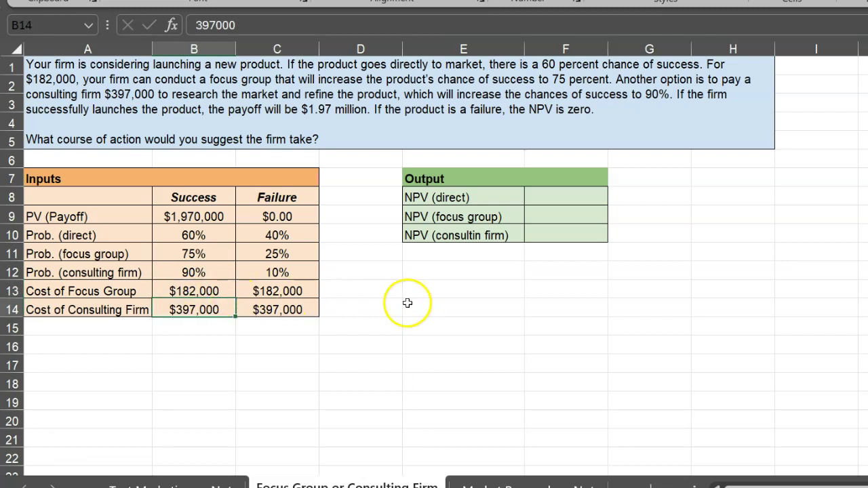
Calculate NPV (direct) in F8 with =SUMPRODUCT($B$9:$C$9,B10:C10), keeping the payoff range absolute.
{"action": "left_click", "coordinate": [563, 200]}
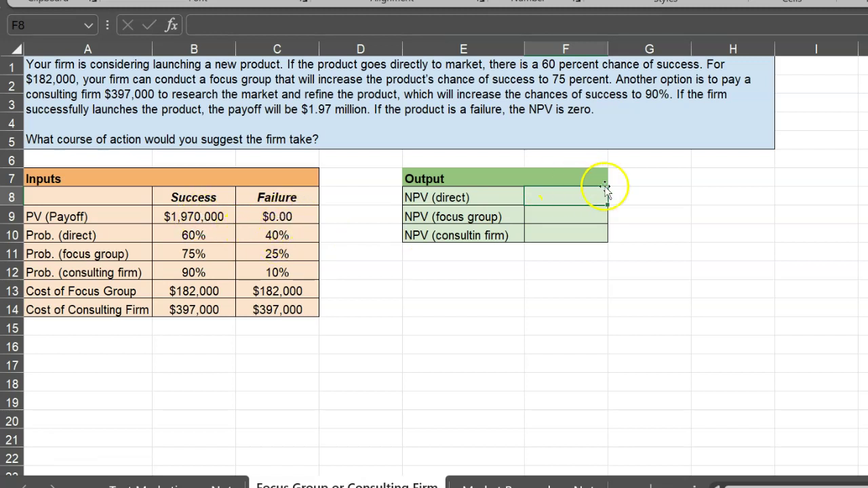
{"action": "left_click", "coordinate": [569, 196]}
{"action": "type", "text": "="}
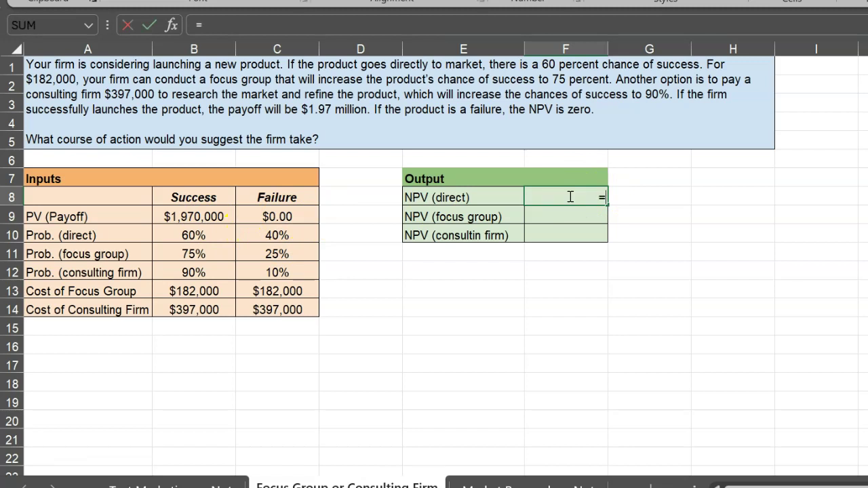
{"action": "type", "text": "sumproduct("}
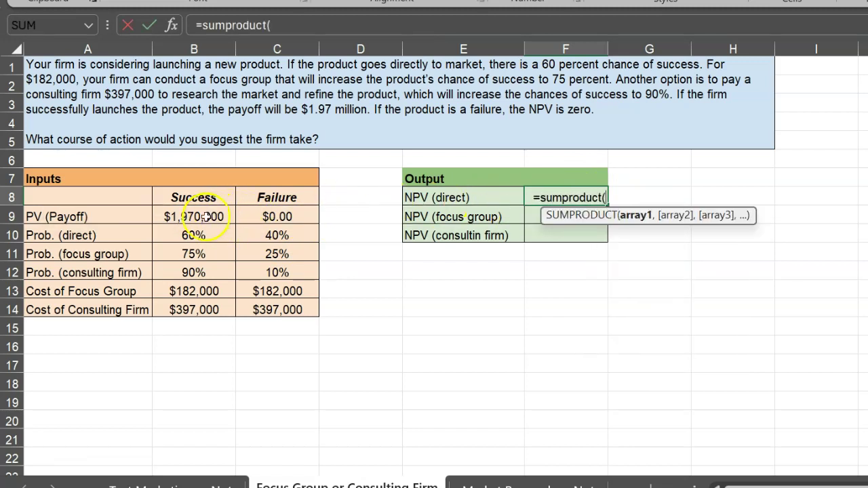
{"action": "left_click_drag", "start_coordinate": [213, 218], "coordinate": [243, 216]}
{"action": "type", "text": ","}
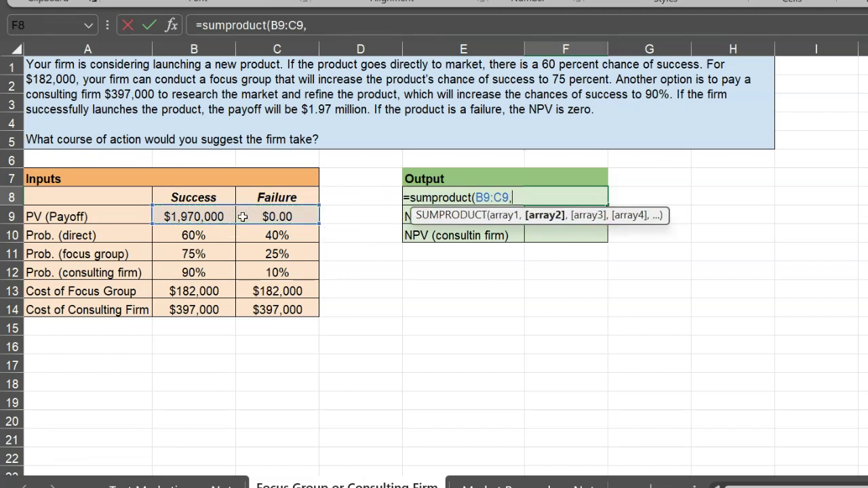
{"action": "left_click_drag", "start_coordinate": [193, 235], "coordinate": [275, 236]}
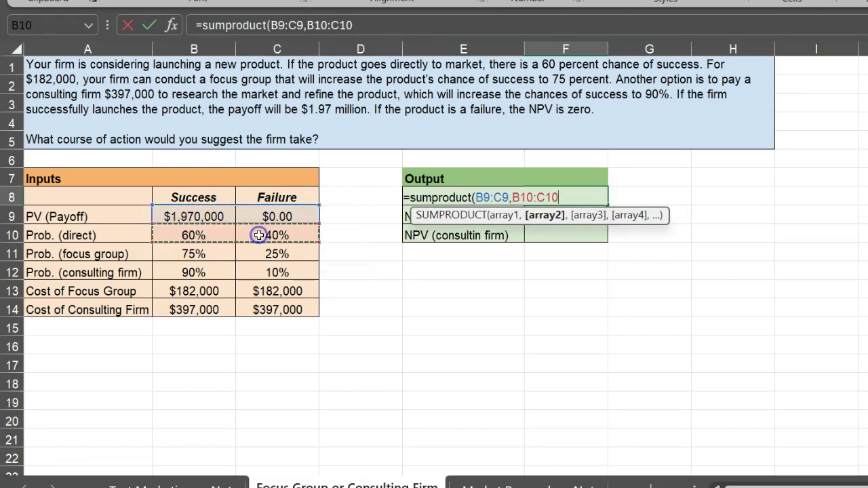
{"action": "key", "text": "F4"}
{"action": "type", "text": ")"}
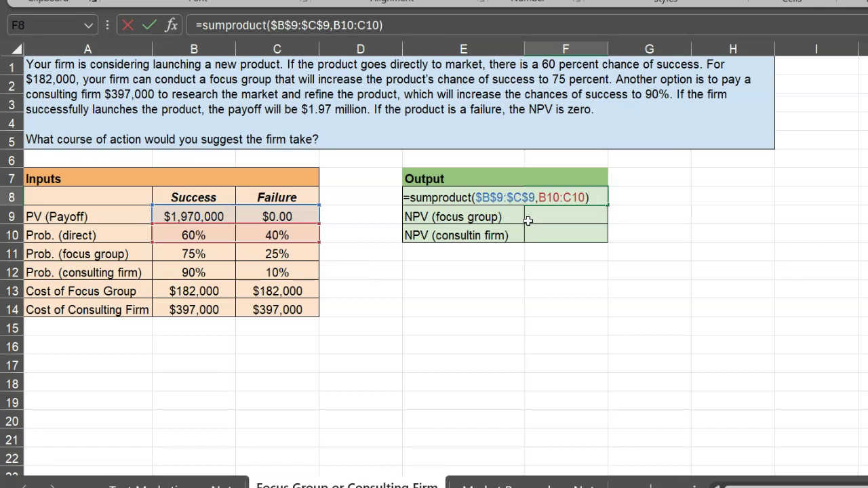
{"action": "key", "text": "Return"}
Copy the NPV (direct) formula into F9 and subtract the focus group cost in B13, giving =SUMPRODUCT($B$9:$C$9,B11:C11)-B13.
{"action": "left_click", "coordinate": [568, 218]}
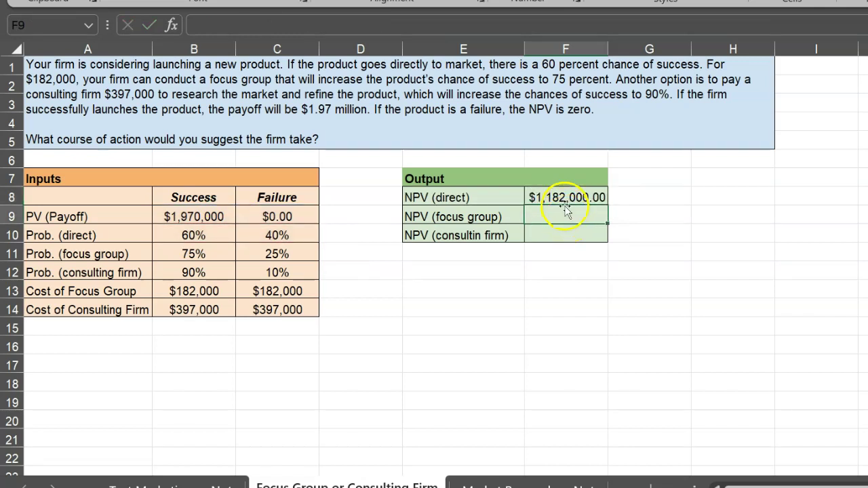
{"action": "left_click", "coordinate": [568, 192]}
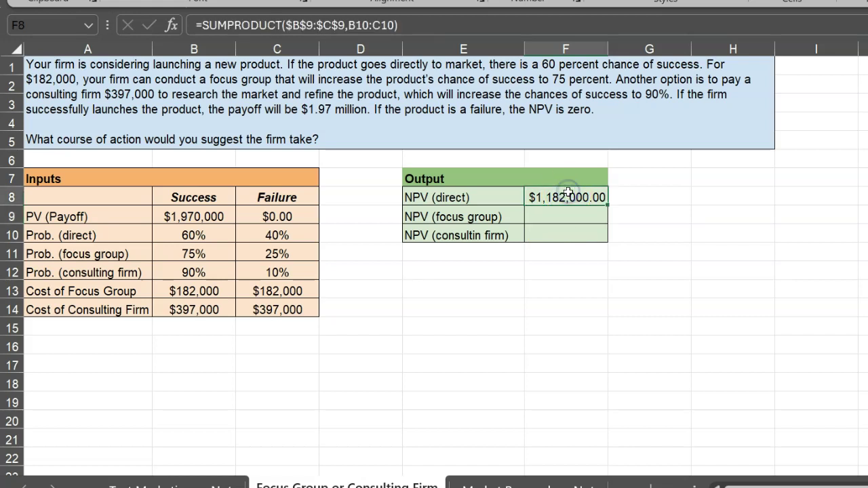
{"action": "key", "text": "ctrl+c"}
{"action": "key", "text": "Down"}
{"action": "left_click", "coordinate": [568, 215]}
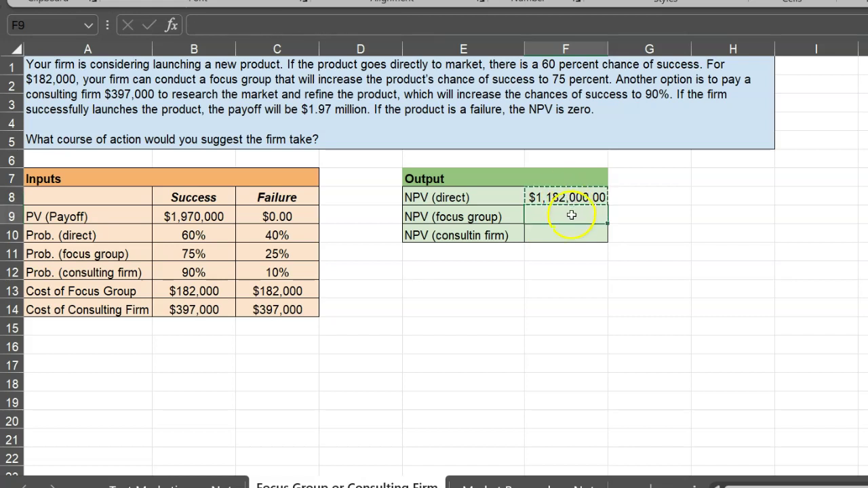
{"action": "key", "text": "ctrl+v"}
{"action": "double_click", "coordinate": [572, 213]}
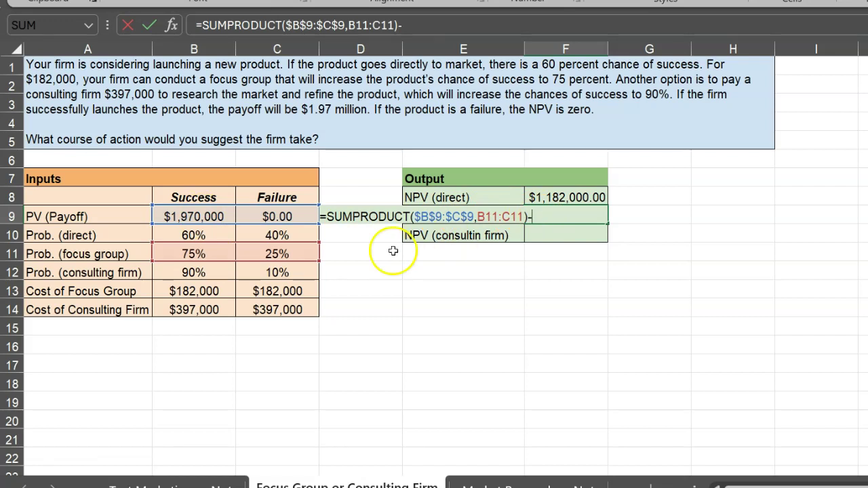
{"action": "left_click", "coordinate": [201, 290]}
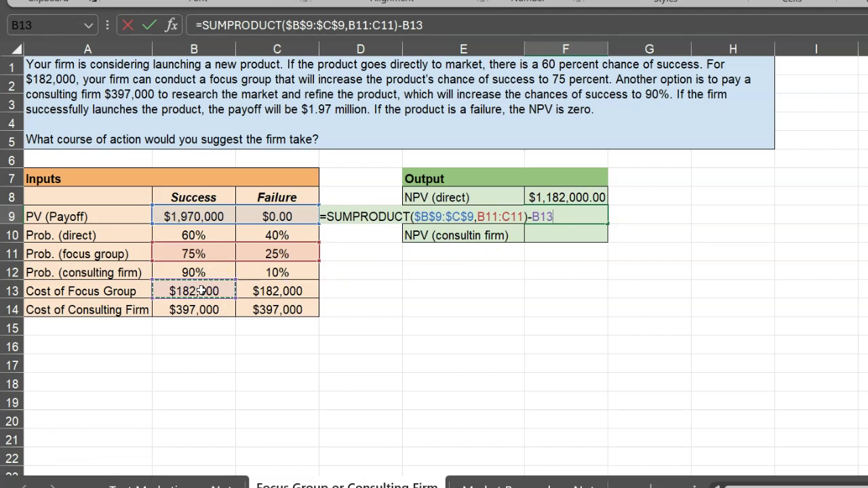
{"action": "key", "text": "Return"}
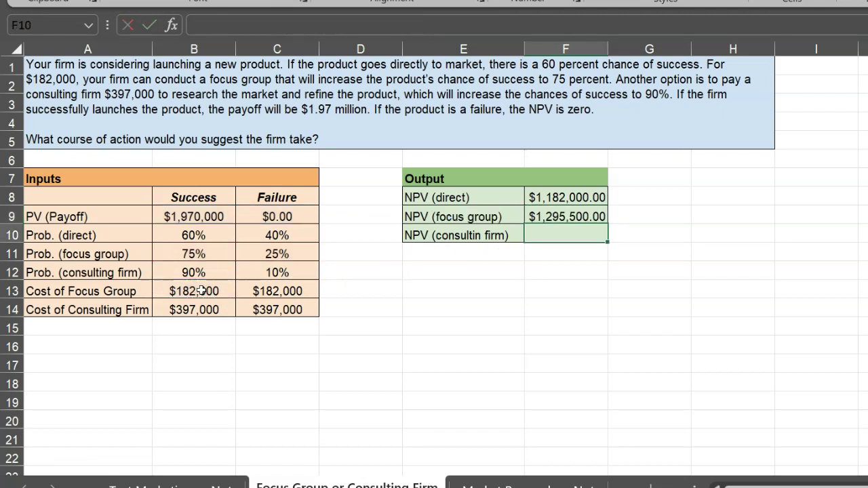
Copy the NPV (focus group) formula into F10 for the consulting firm and check its references to B12:C12 and B14.
{"action": "left_click", "coordinate": [570, 217]}
{"action": "key", "text": "ctrl+c"}
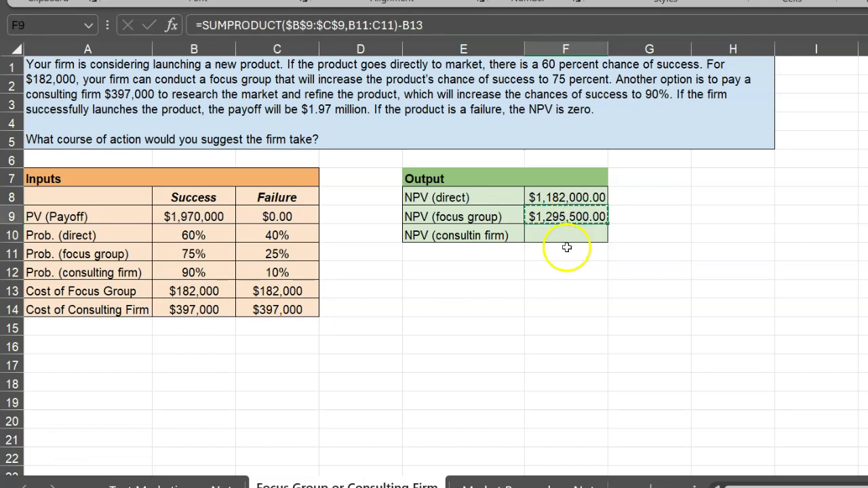
{"action": "left_click", "coordinate": [567, 238]}
{"action": "key", "text": "ctrl+v"}
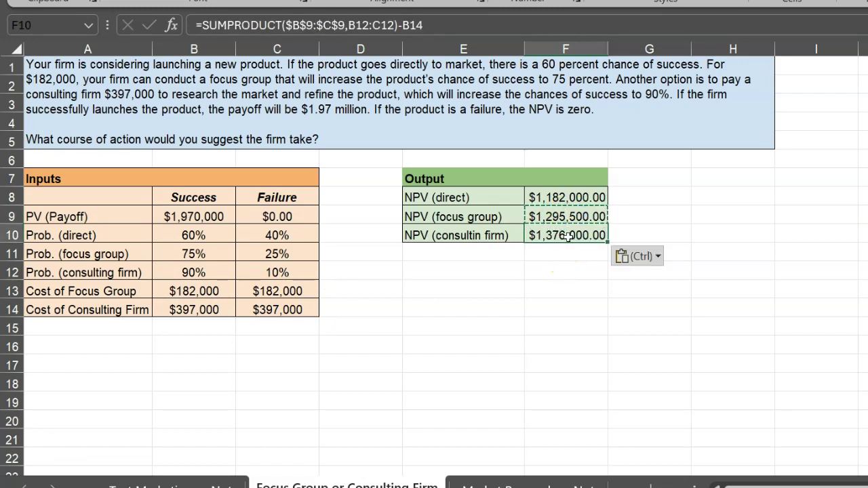
{"action": "key", "text": "F2"}
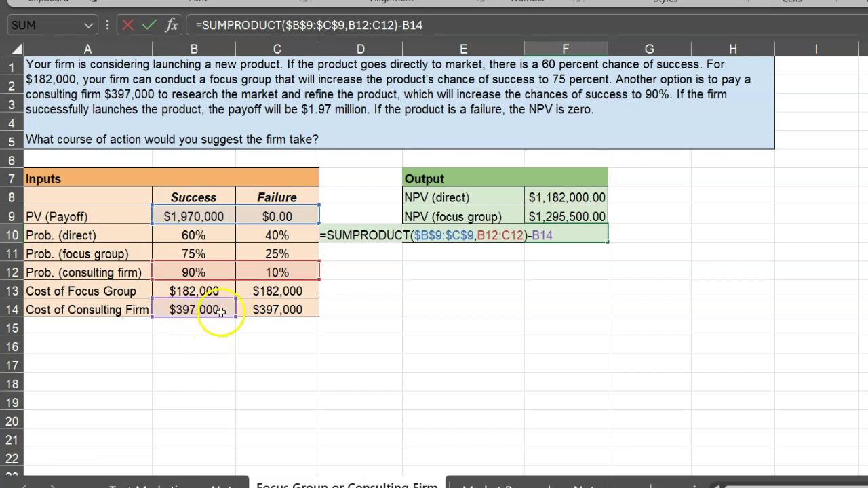
{"action": "key", "text": "ctrl+Return"}
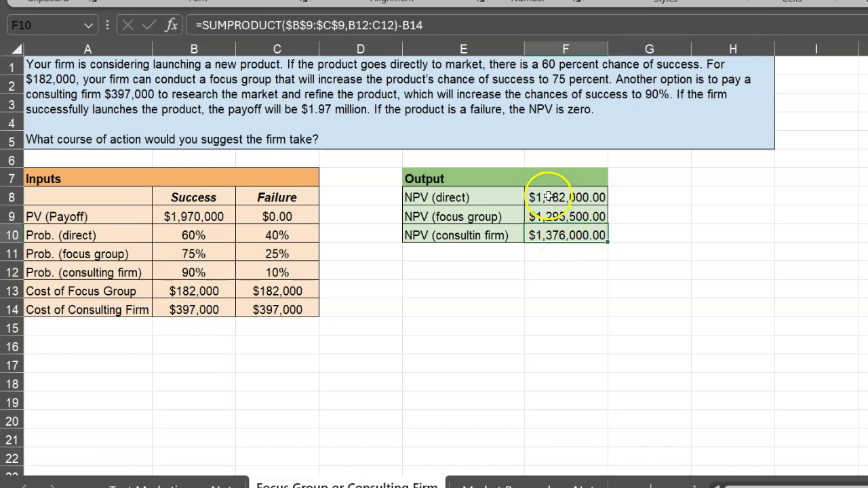
Enter "Recommendation: Hire the consulting firm!" in A16 below the inputs table.
{"action": "left_click", "coordinate": [97, 349]}
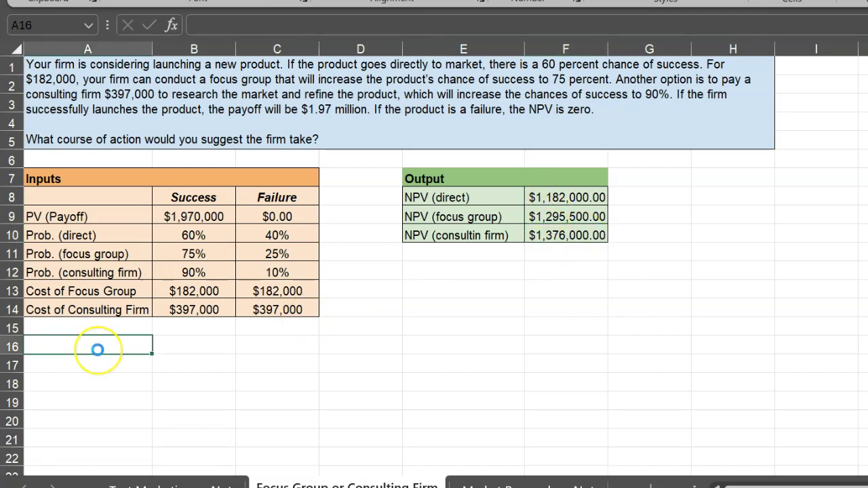
{"action": "key", "text": "ctrl+v"}
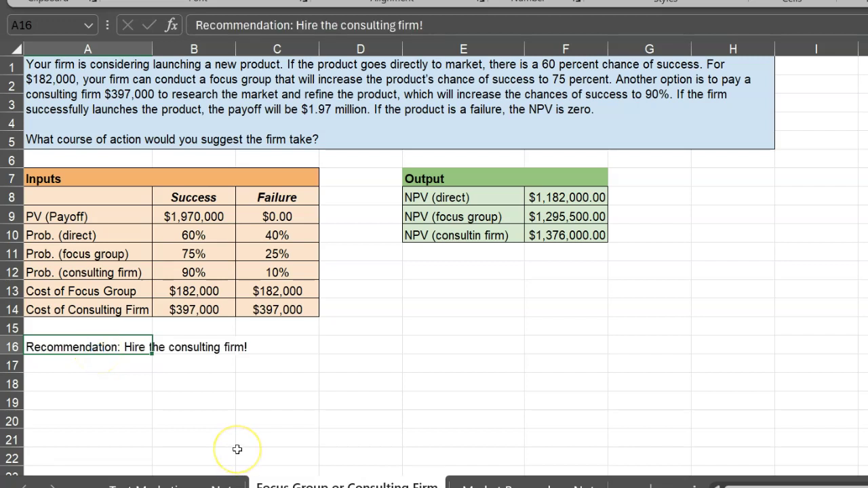
{"action": "left_click", "coordinate": [192, 409]}
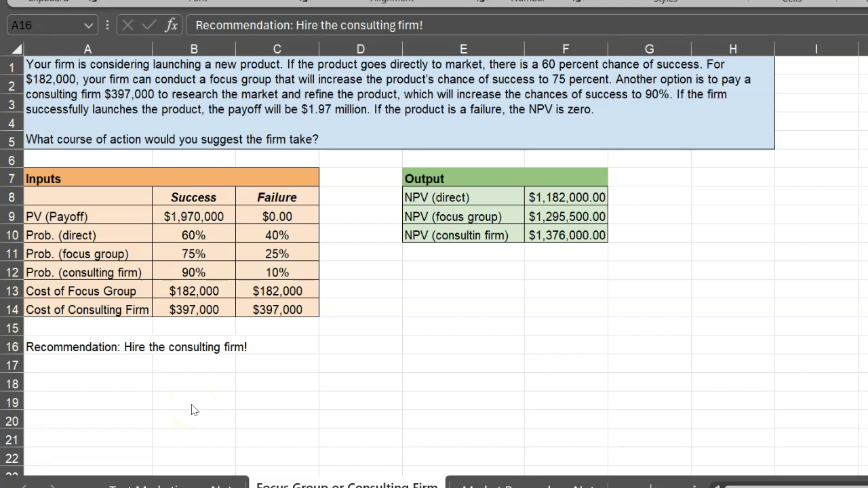
Open the Market Research or Not sheet and select cell A10 below the problem text.
{"action": "left_click", "coordinate": [498, 484]}
{"action": "left_click", "coordinate": [500, 482]}
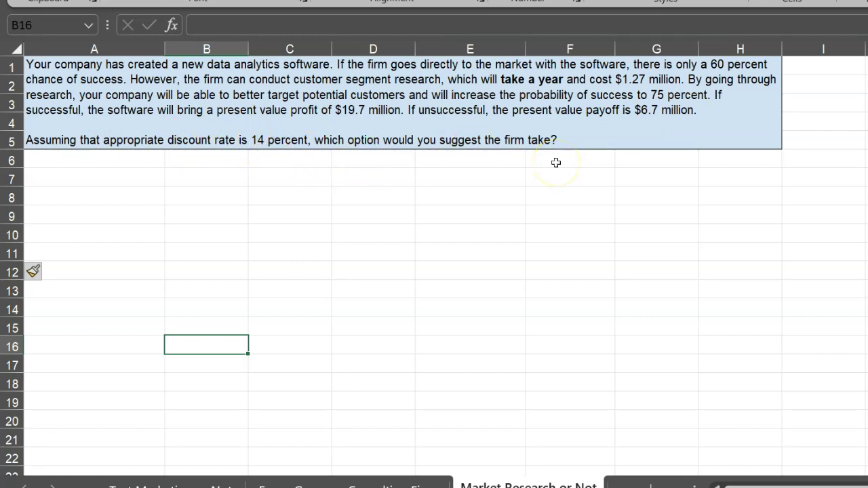
{"action": "left_click", "coordinate": [111, 233]}
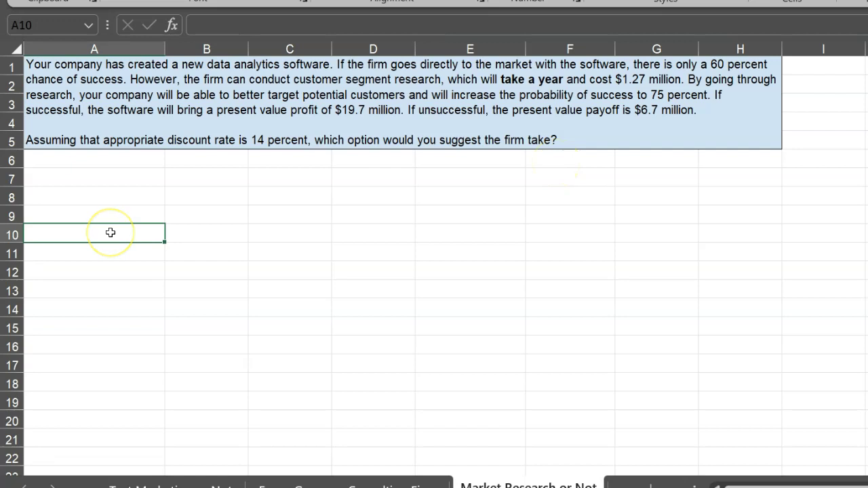
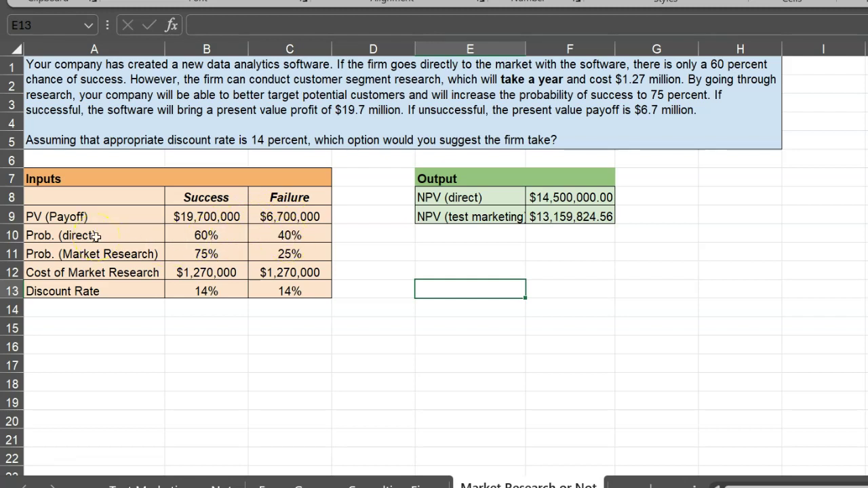
Examine the market research success probability in B11 and the cost of market research in B12.
{"action": "left_click", "coordinate": [152, 255]}
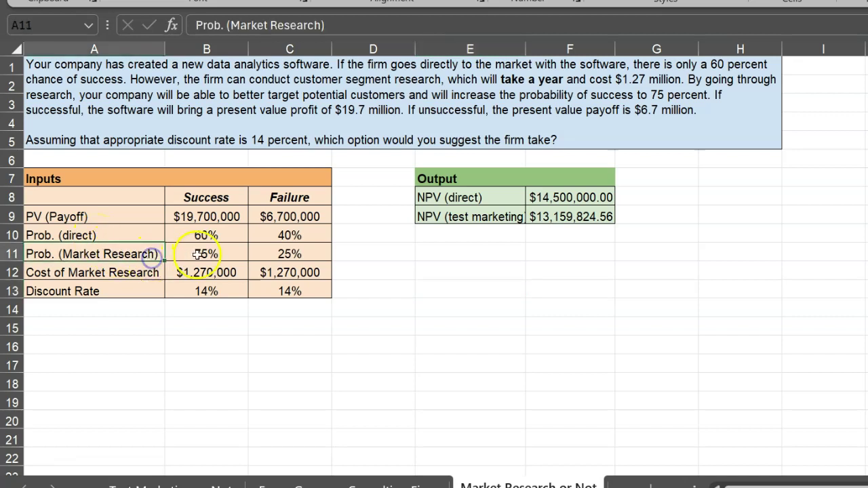
{"action": "left_click", "coordinate": [201, 253]}
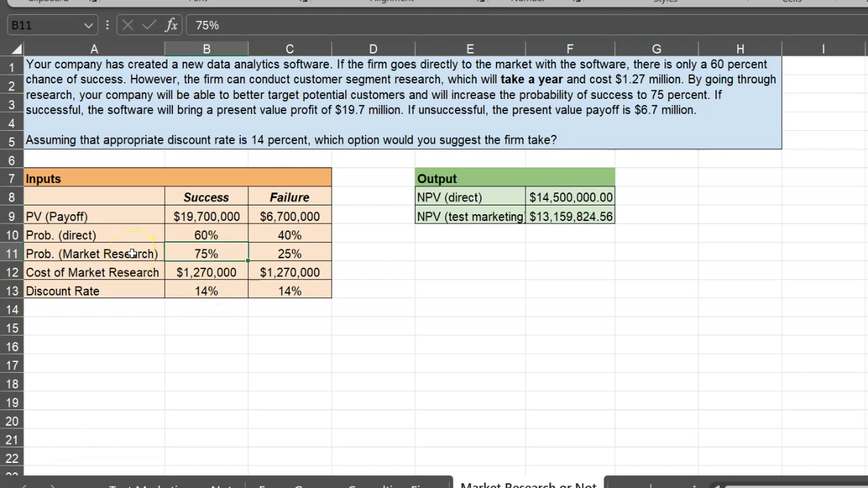
{"action": "left_click", "coordinate": [196, 274]}
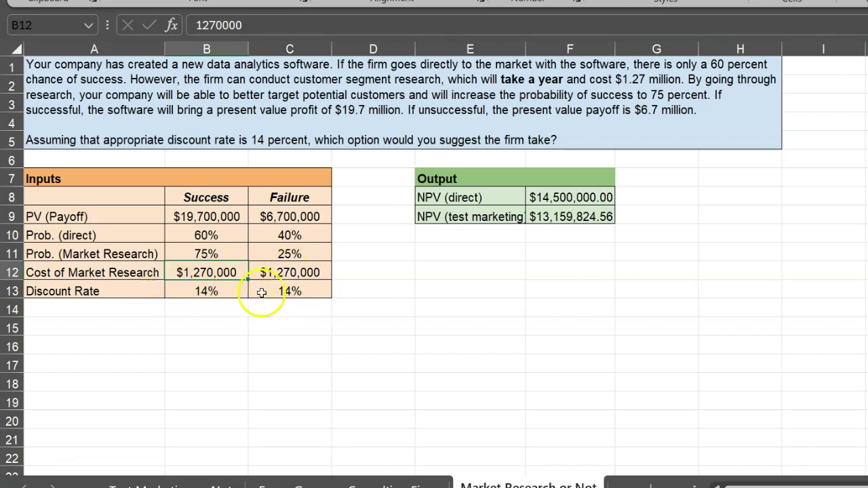
Check the cell references in the NPV (direct) formula in F8 and the discounted NPV (test marketing) formula in F9, and compare both NPVs.
{"action": "left_click", "coordinate": [576, 196]}
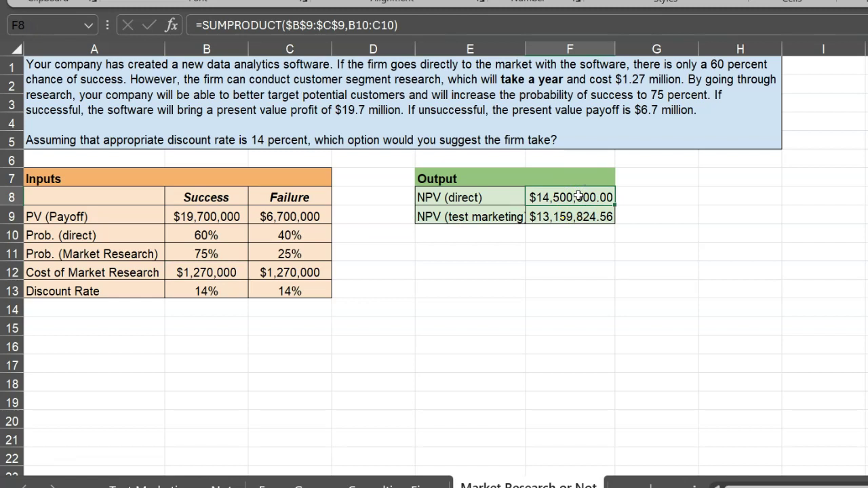
{"action": "double_click", "coordinate": [578, 196]}
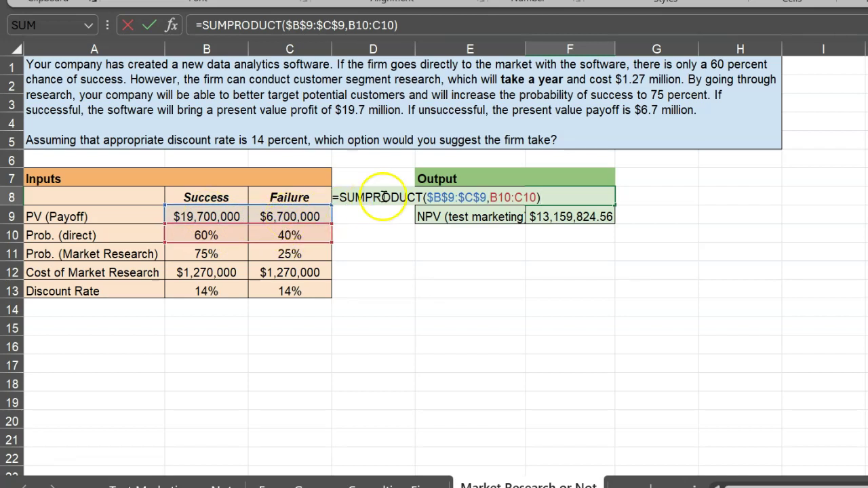
{"action": "key", "text": "ctrl+Return"}
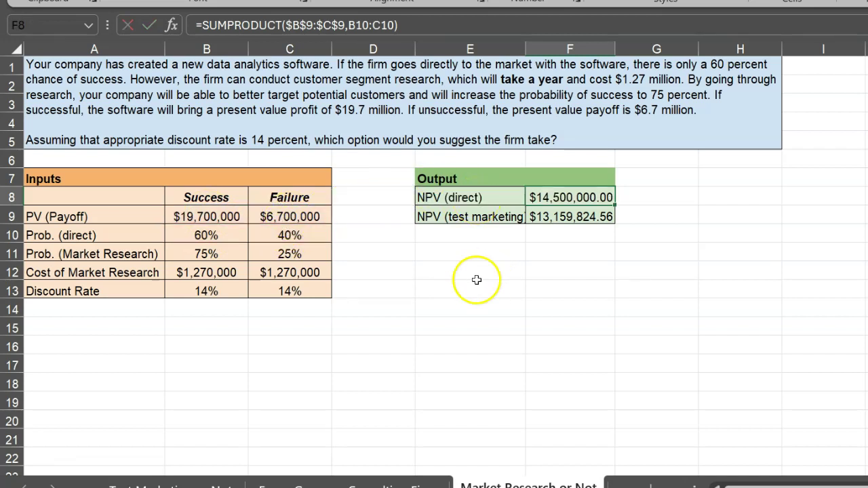
{"action": "double_click", "coordinate": [581, 216]}
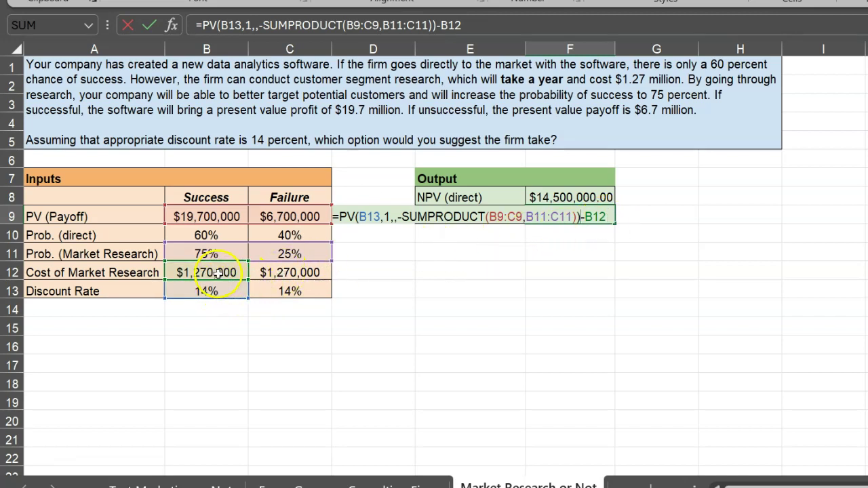
{"action": "key", "text": "ctrl+Return"}
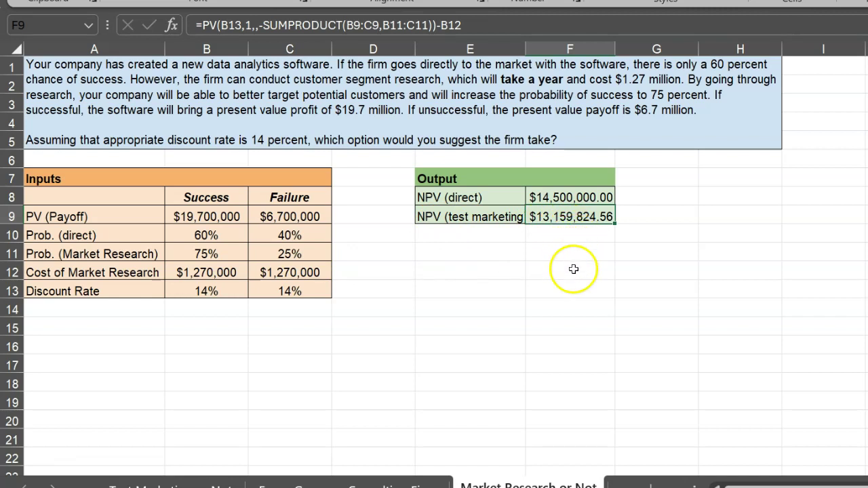
{"action": "left_click", "coordinate": [549, 197]}
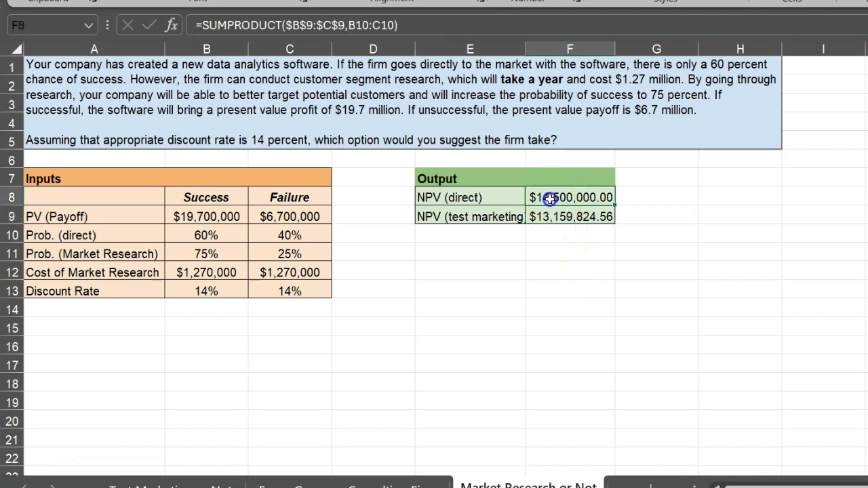